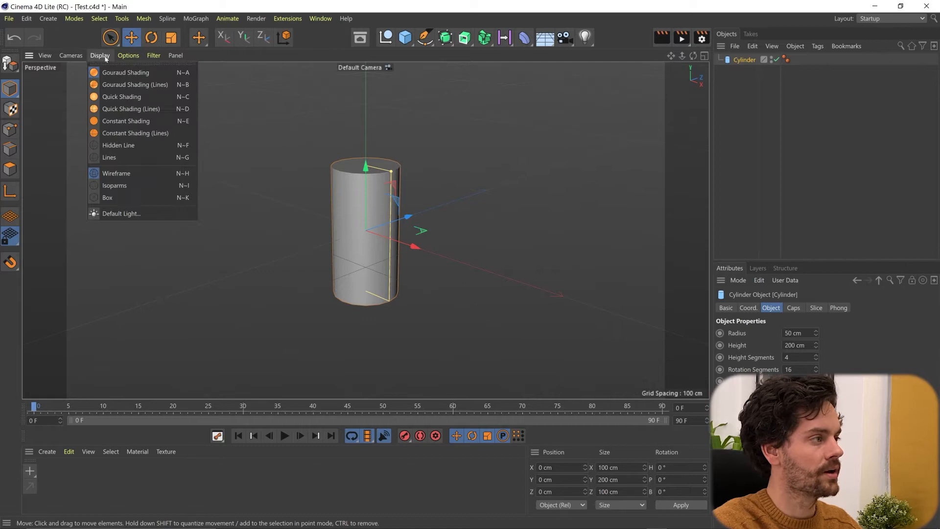
Step: Display the scene in Gouraud Shading (Lines) and raise the cylinder's rotation segments to 33
click(109, 56)
click(103, 56)
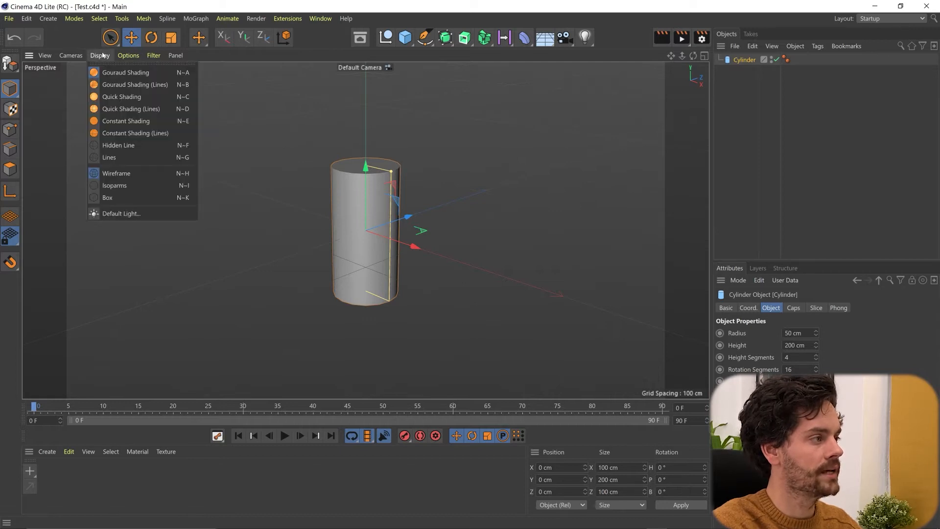
click(112, 84)
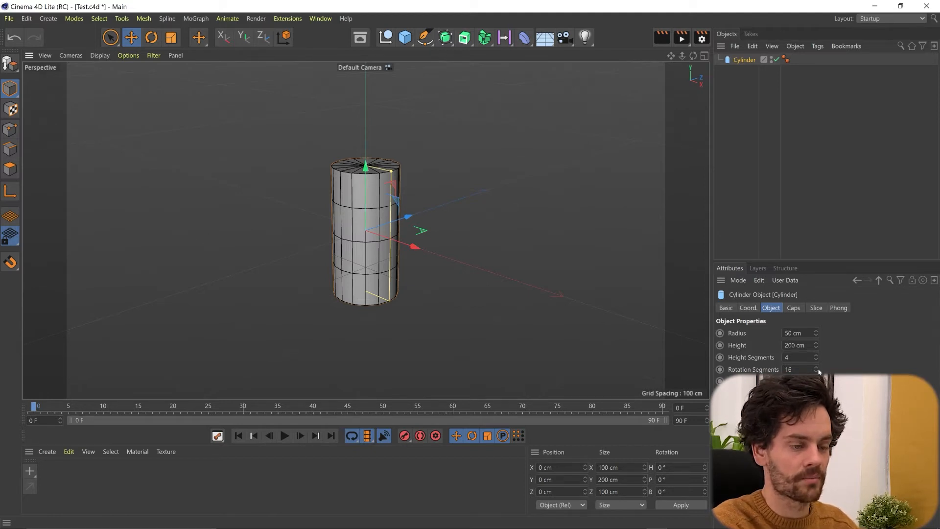
mouse_move(817, 370)
mouse_down()
mouse_move(817, 391)
mouse_move(817, 367)
mouse_up()
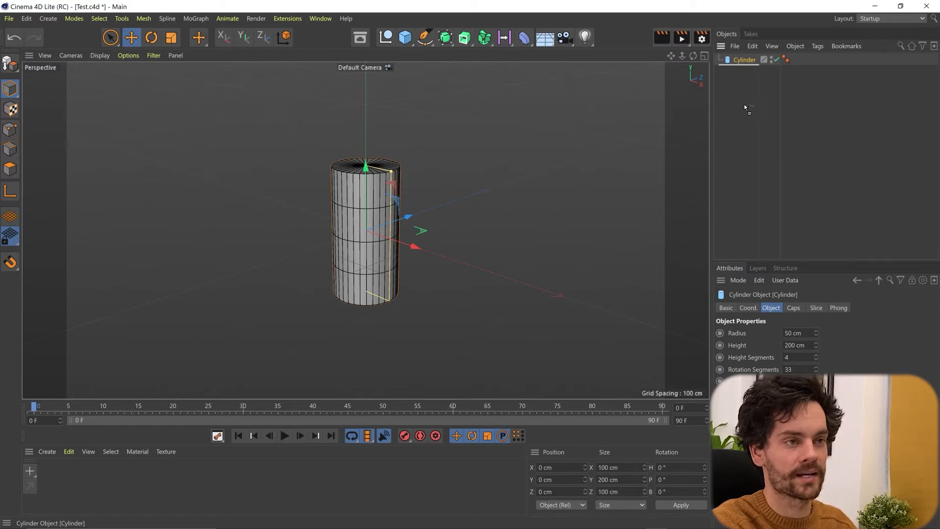
ctrl+drag(747, 93, 748, 92)
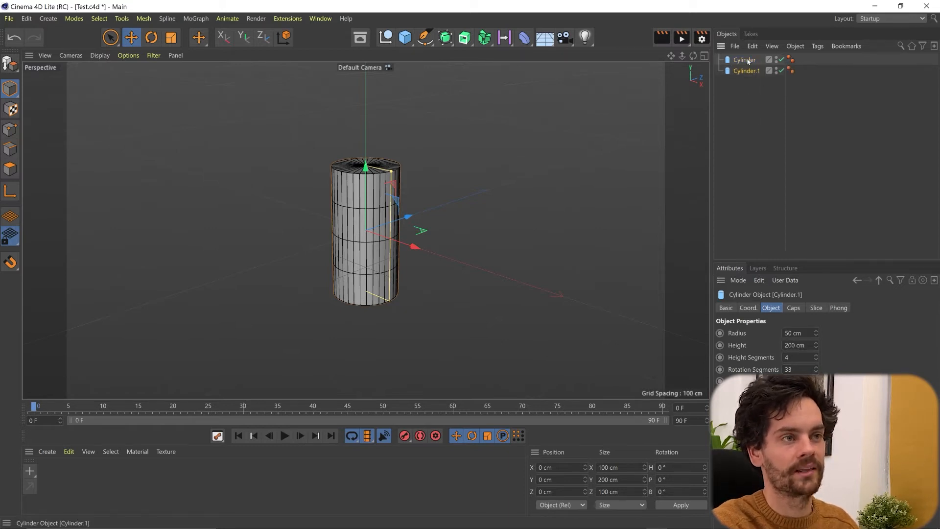
drag(415, 248, 537, 288)
key(Delete)
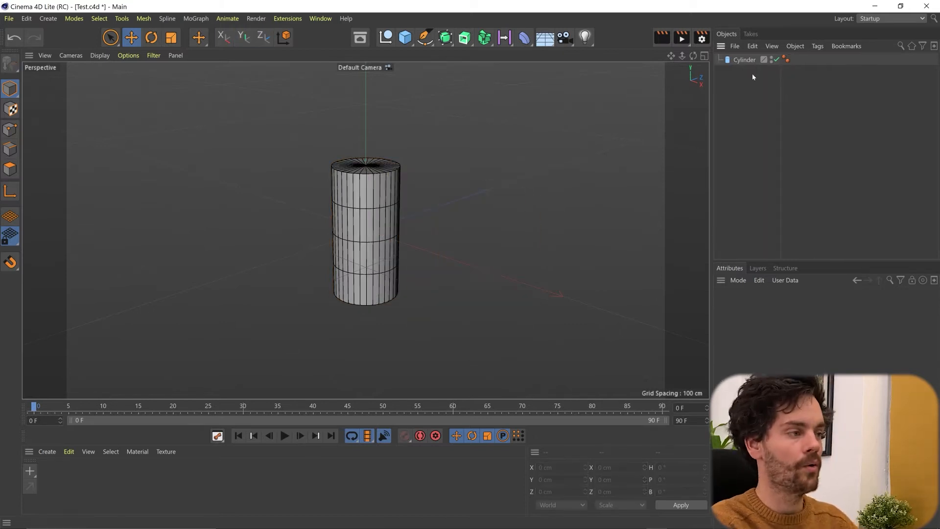
Step: Duplicate the cylinder upward along the Y axis to about Y 102.6 cm
click(730, 62)
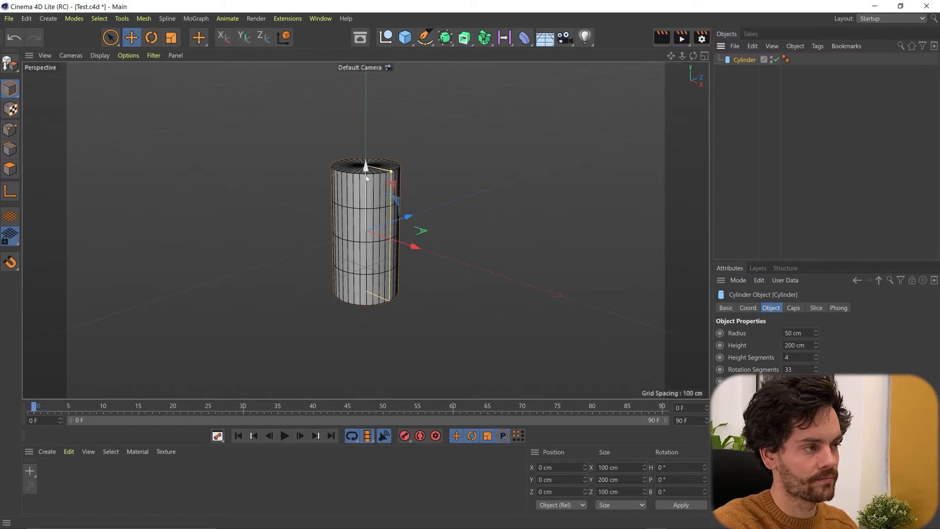
drag(366, 181, 387, 114)
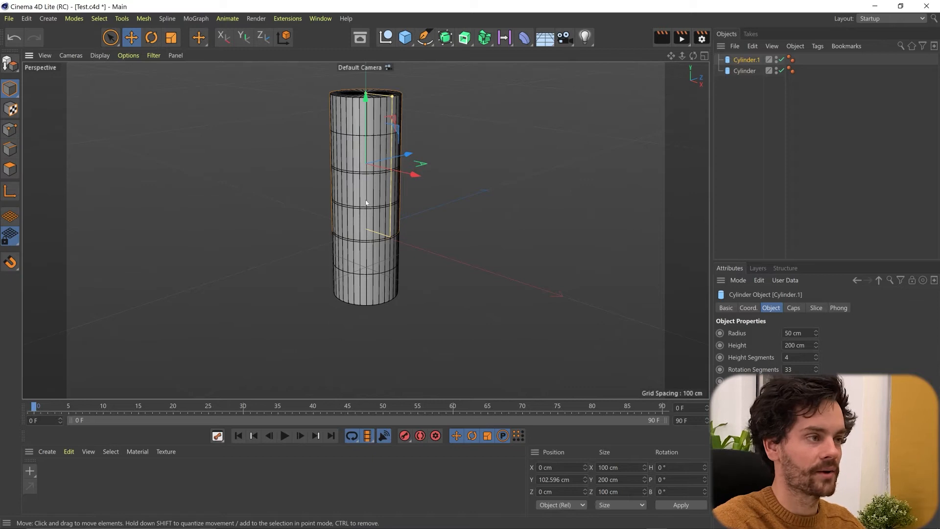
Step: Flatten the duplicated cylinder to a disc about 5.3 cm high and raise it above the body to about Y 117.6 cm
drag(673, 57, 417, 174)
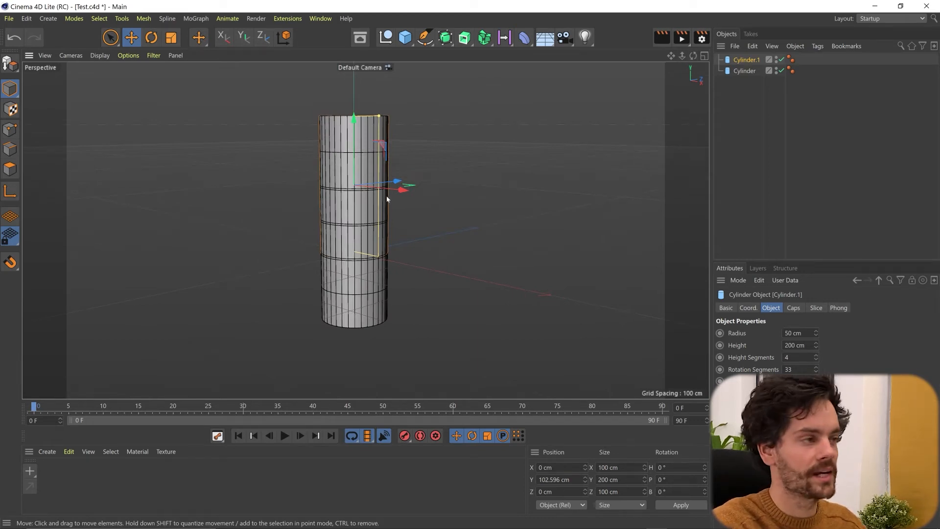
alt+middle_drag(382, 171, 383, 218)
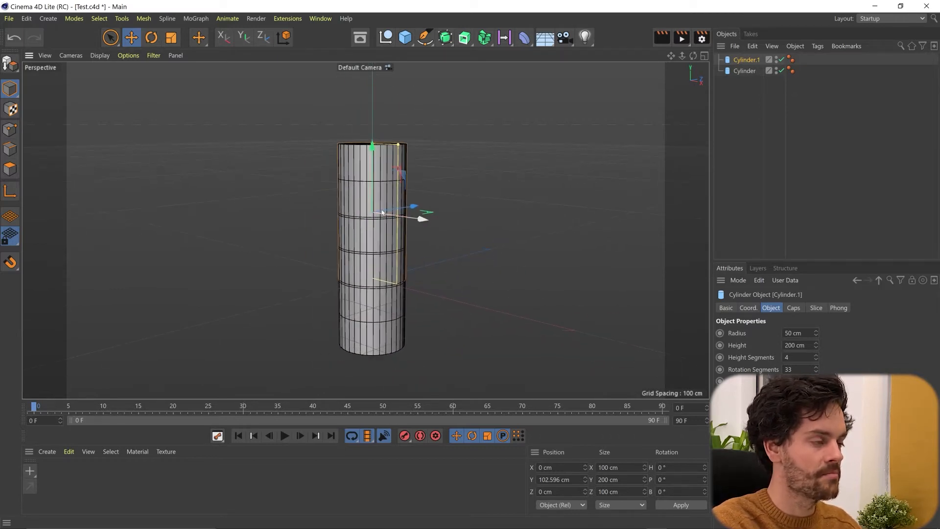
alt+right_drag(381, 212, 397, 200)
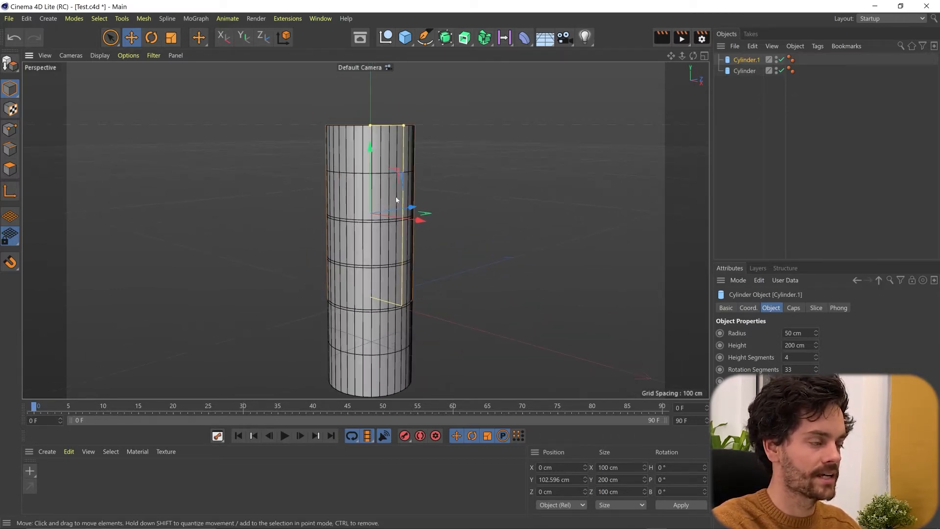
mouse_move(381, 201)
alt+mouse_down()
mouse_move(370, 248)
mouse_move(338, 228)
mouse_move(390, 207)
mouse_move(429, 231)
mouse_move(374, 208)
alt+mouse_up()
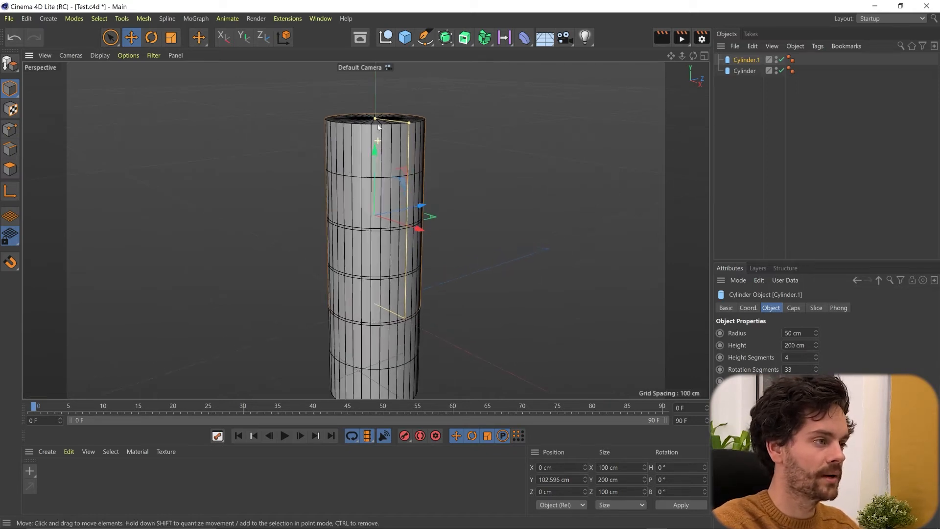
drag(376, 120, 386, 216)
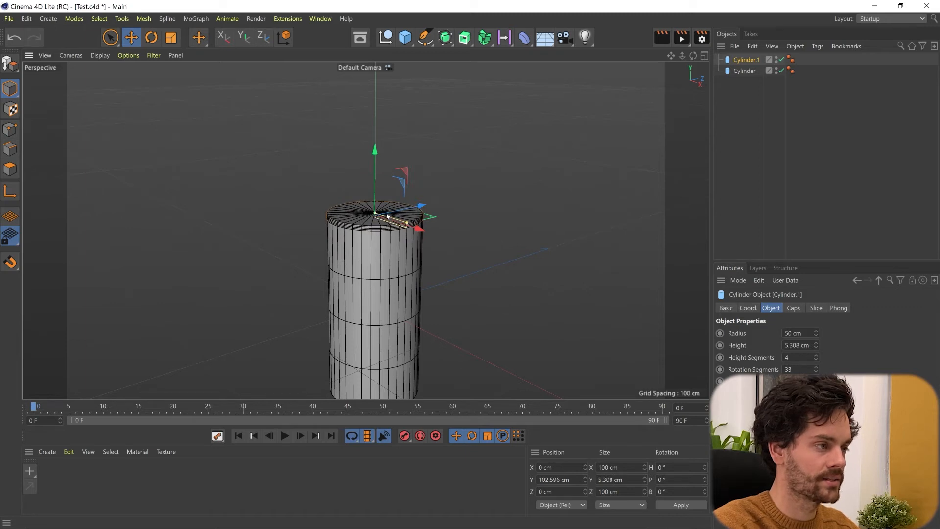
drag(375, 157, 375, 142)
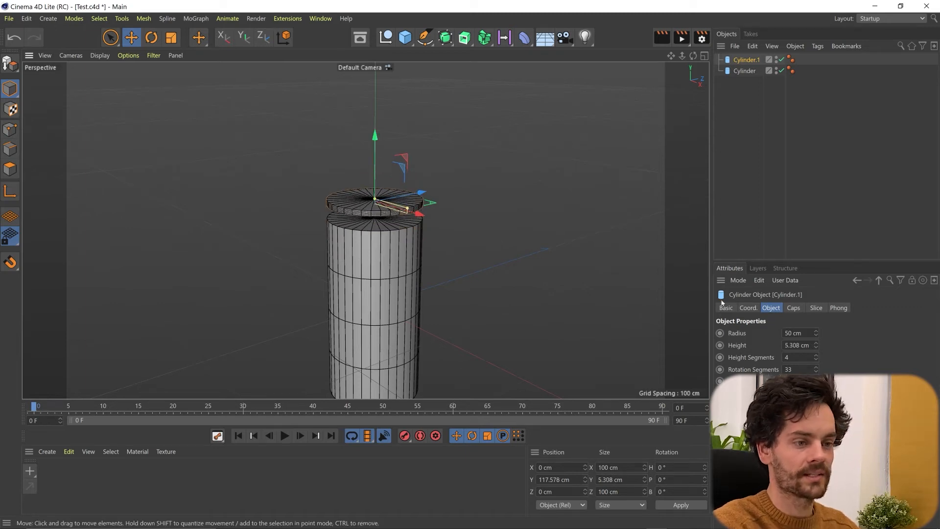
Step: Enable the fillet on the thin disc's caps and set the fillet segments to 5
click(794, 309)
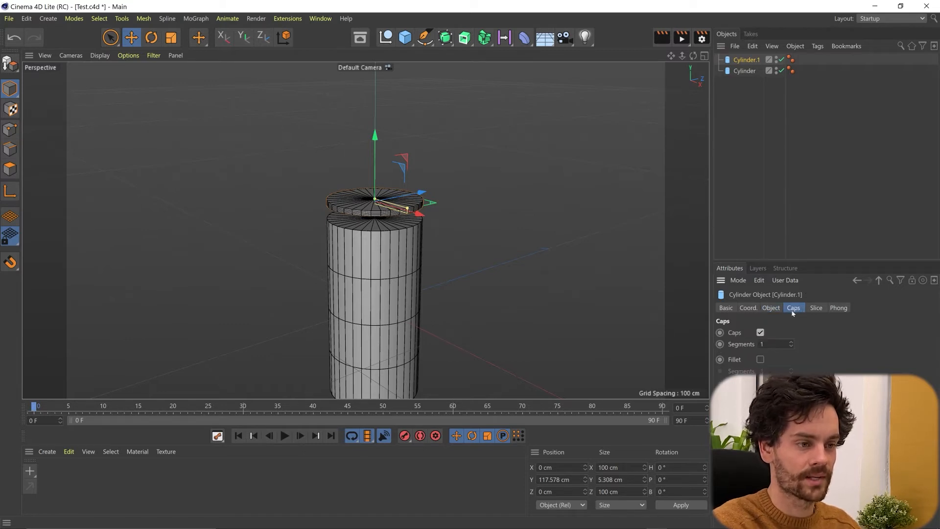
click(760, 360)
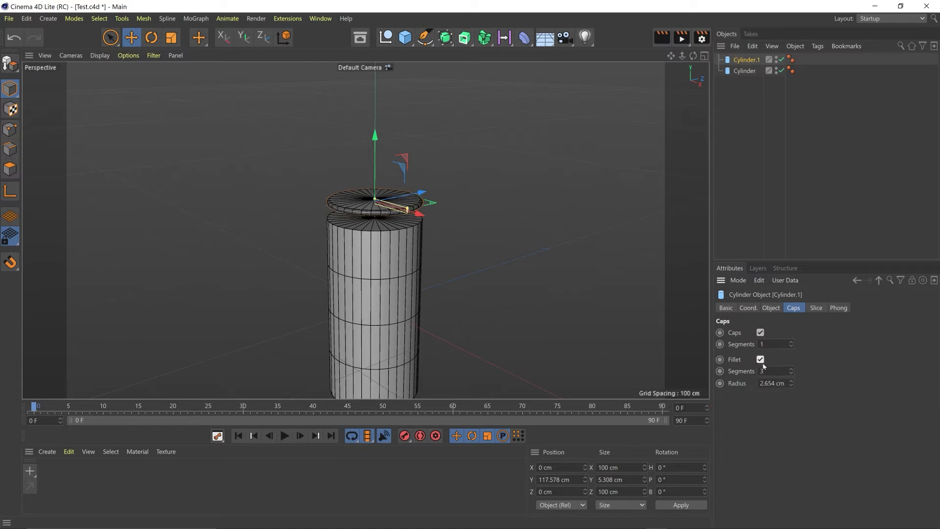
click(791, 370)
click(791, 370)
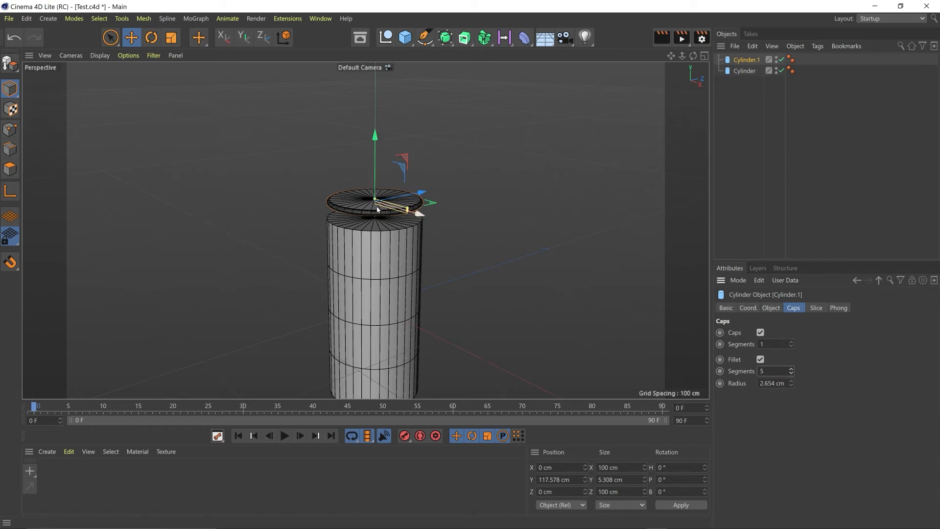
Step: Lower the filleted disc onto the body's top at about Y 100.8 cm and duplicate it slightly upward
scroll(400, 101, up, 5)
scroll(397, 102, up, 3)
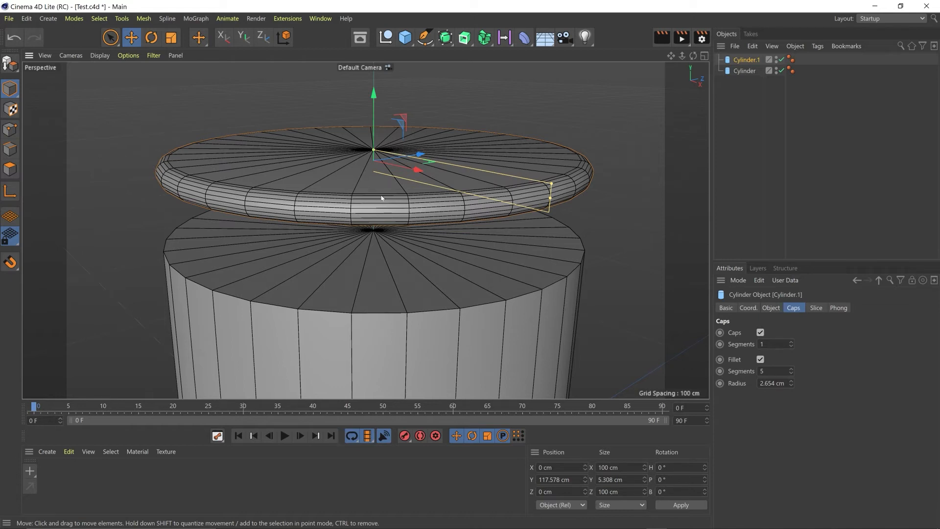
alt+drag(296, 209, 311, 186)
drag(433, 125, 439, 208)
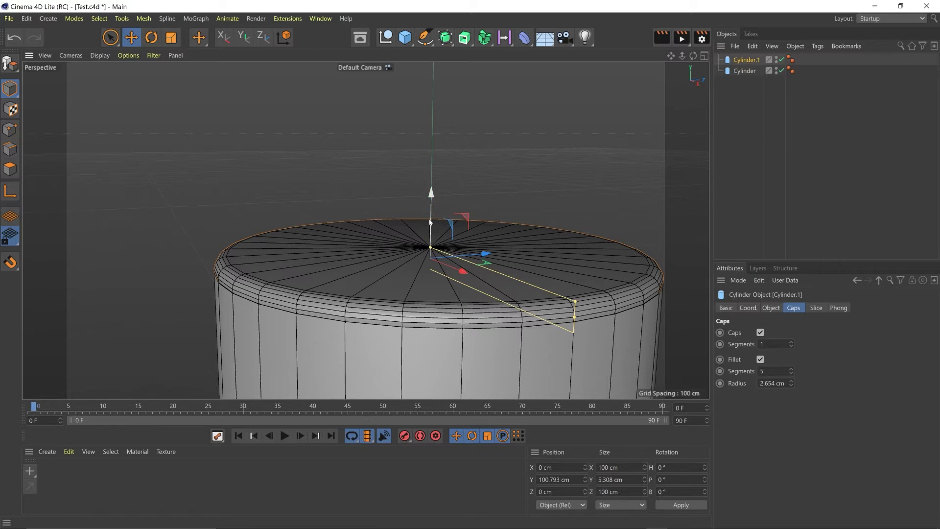
scroll(433, 232, down, 5)
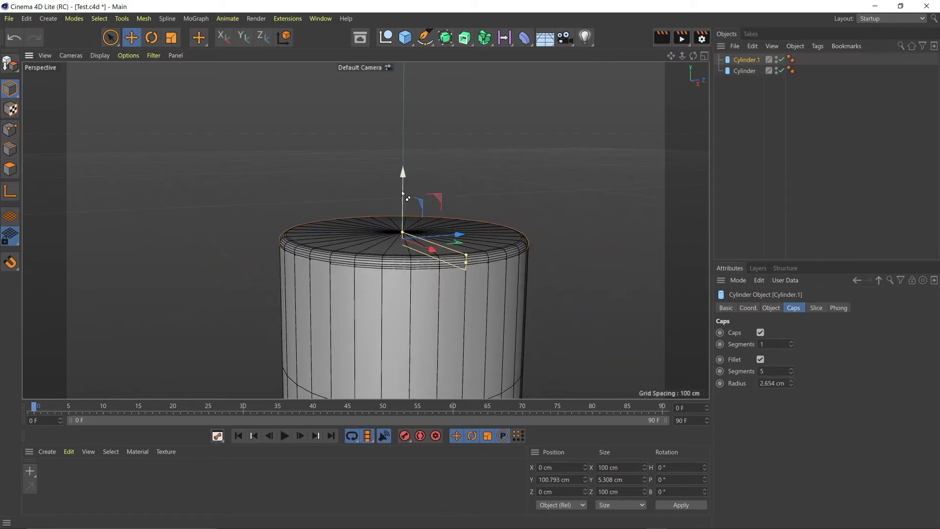
mouse_move(402, 191)
ctrl+mouse_down()
mouse_move(405, 174)
mouse_move(395, 179)
ctrl+mouse_up()
Step: Reduce the lower disc's radius to 46 cm and scale the disc up to about 102 %
click(431, 266)
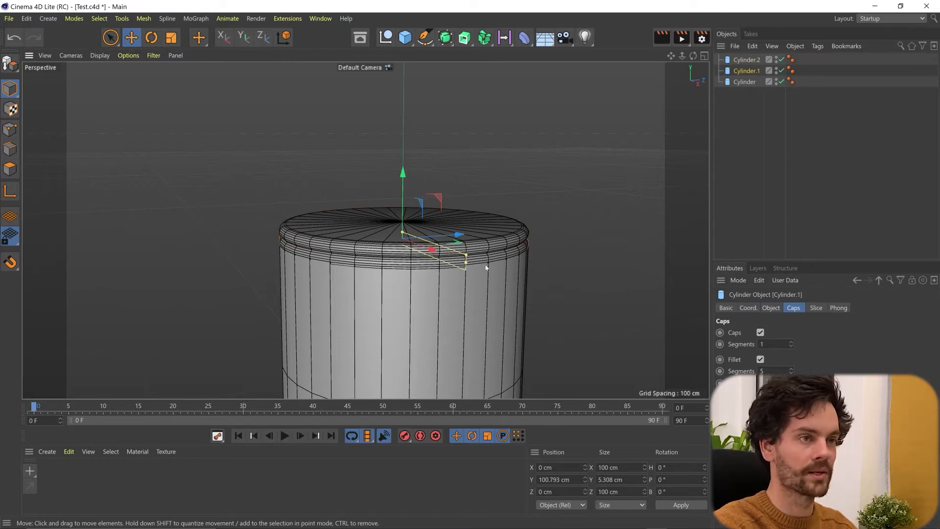
click(773, 309)
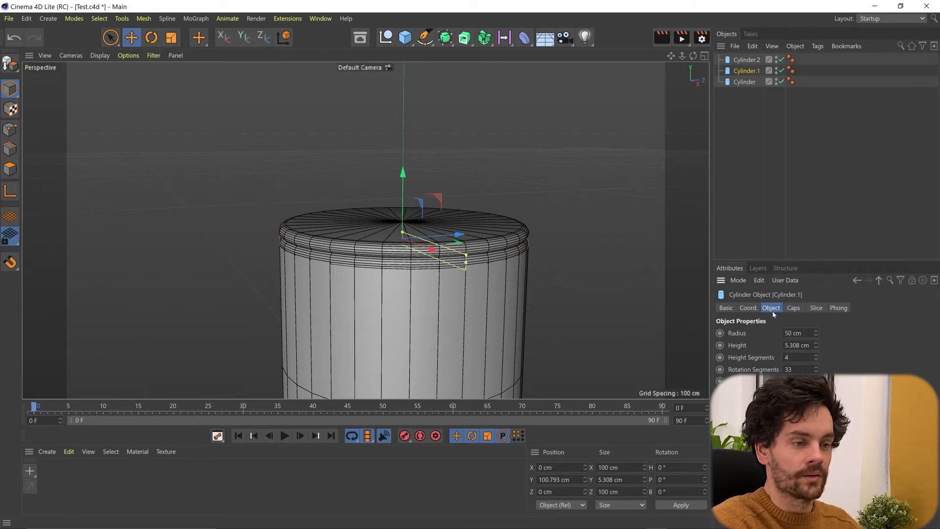
mouse_move(817, 333)
mouse_down()
mouse_move(816, 325)
mouse_move(816, 339)
mouse_up()
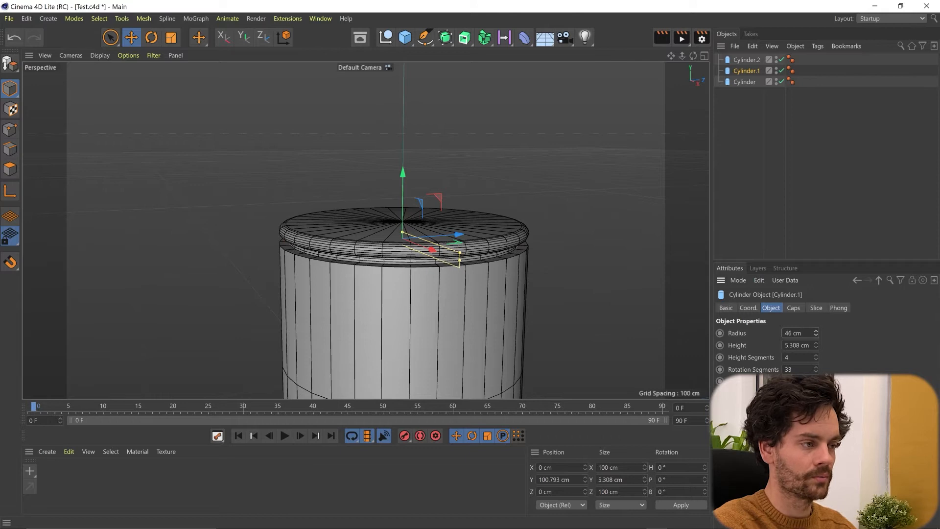
key(t)
drag(492, 201, 509, 185)
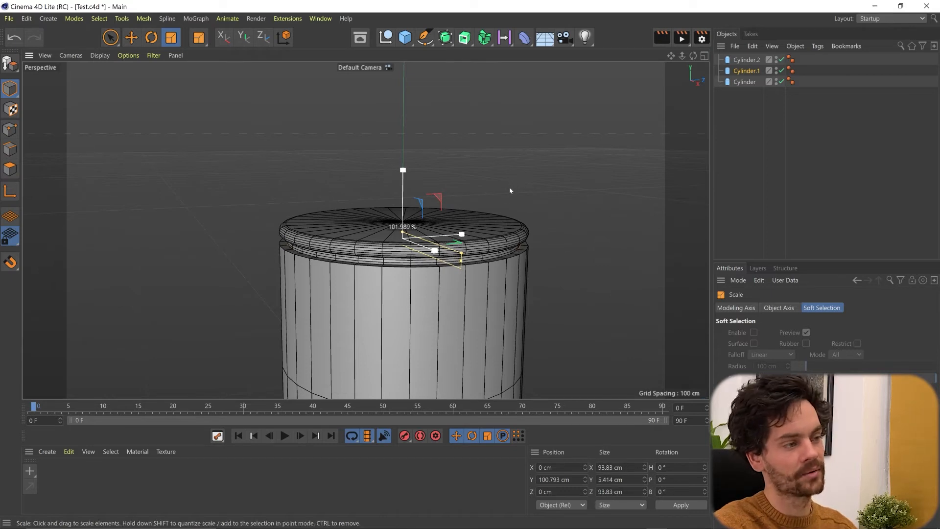
key(e)
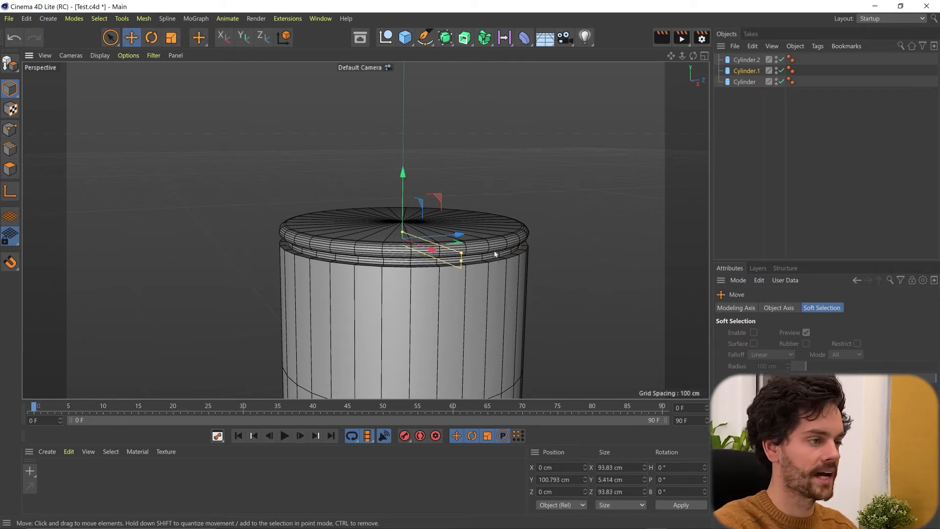
Step: Enable the fillet on the caps of the tall main cylinder
click(507, 342)
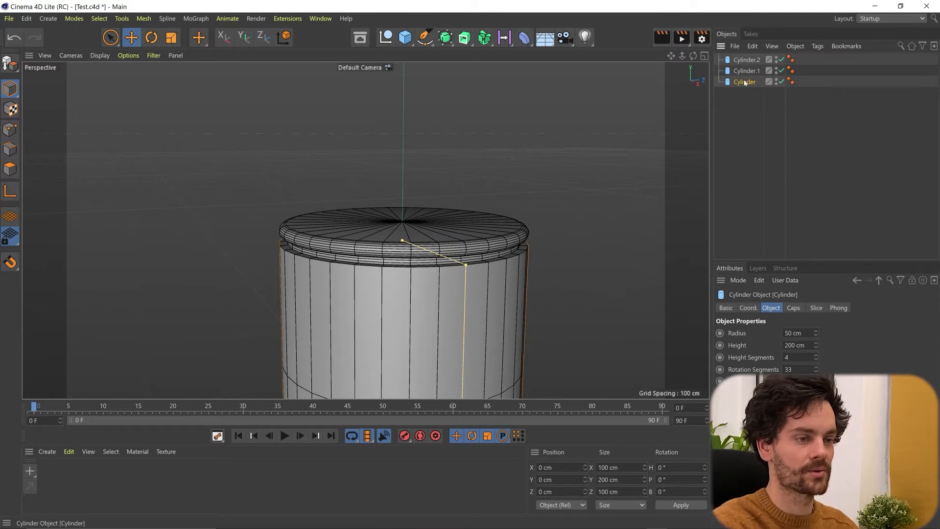
click(794, 309)
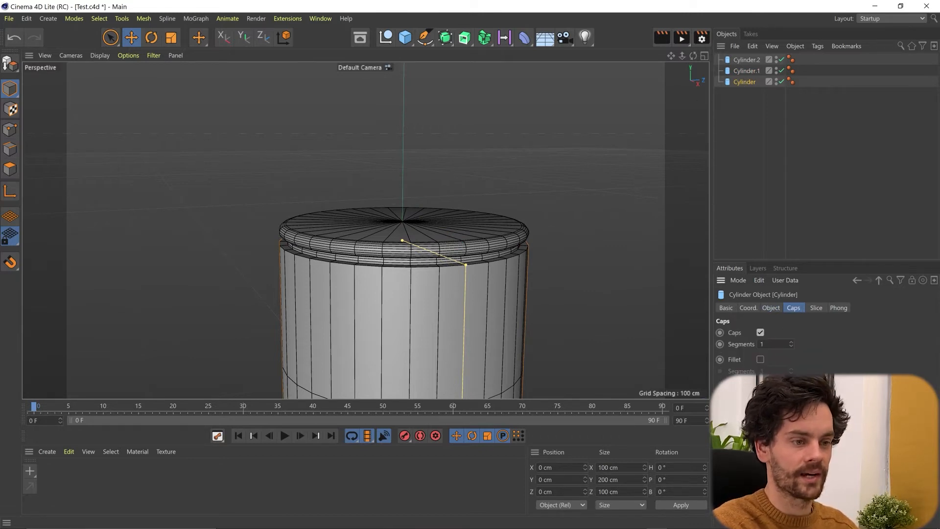
click(762, 360)
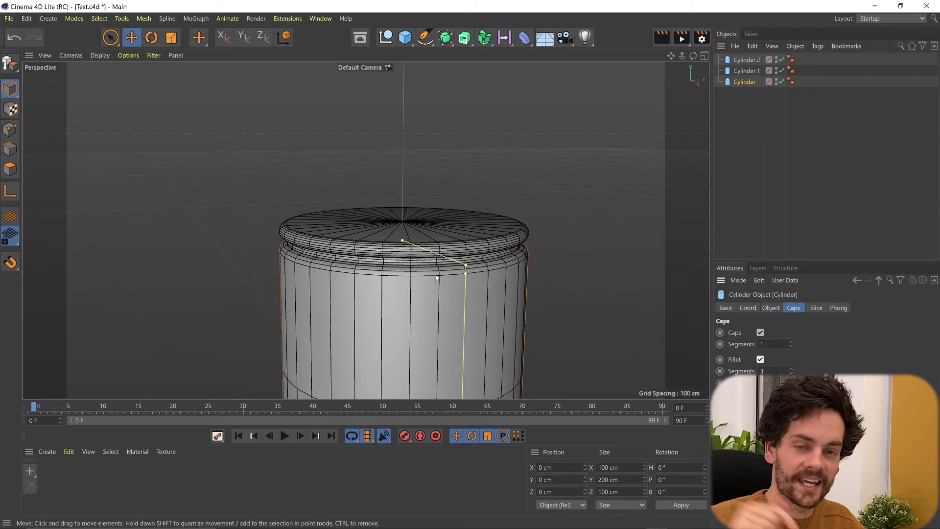
Step: Add a cone resized to about 81.7 cm wide and 65.5 cm high, and place it on the upper disc at about Y 140.9 cm
scroll(424, 231, down, 6)
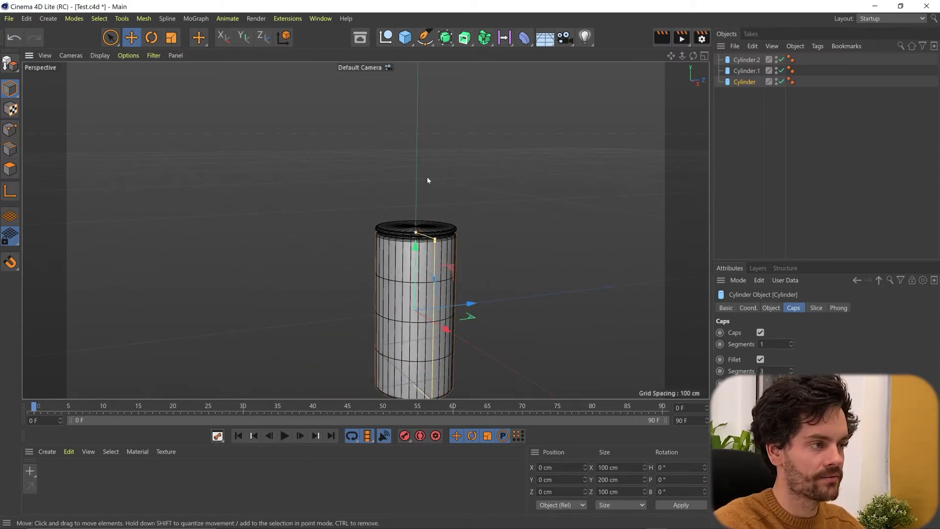
click(404, 37)
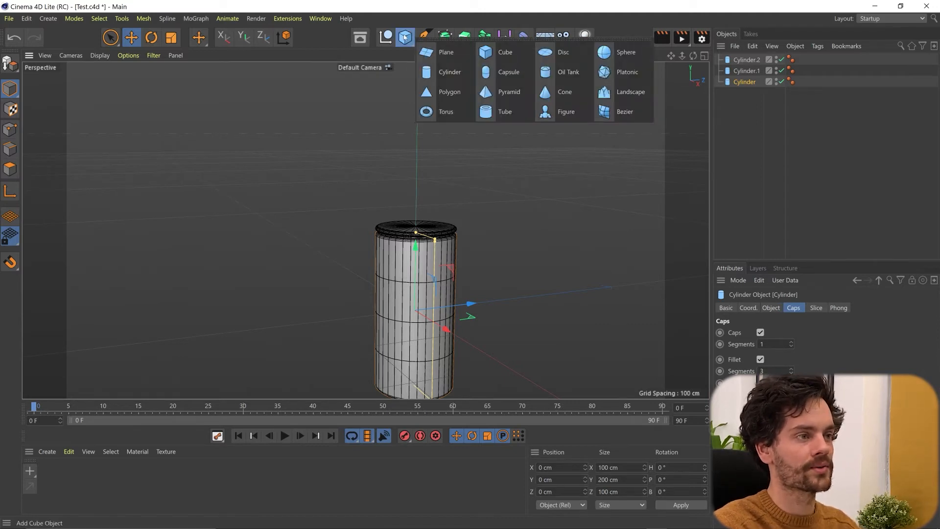
click(565, 92)
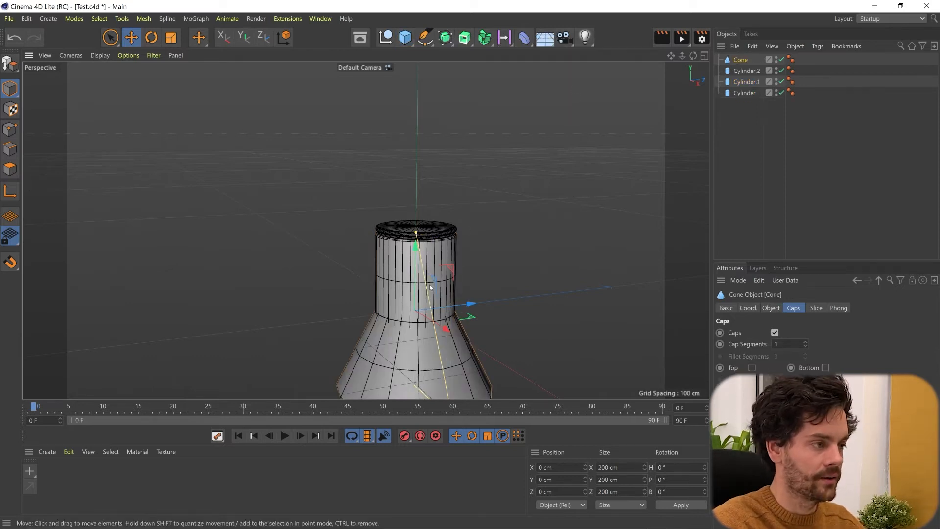
drag(412, 279, 418, 134)
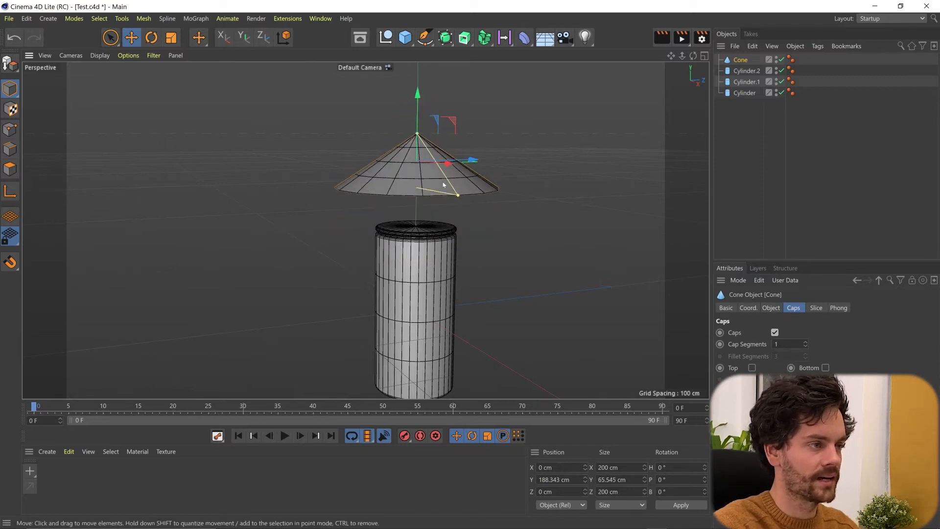
drag(456, 196, 430, 191)
drag(415, 115, 418, 151)
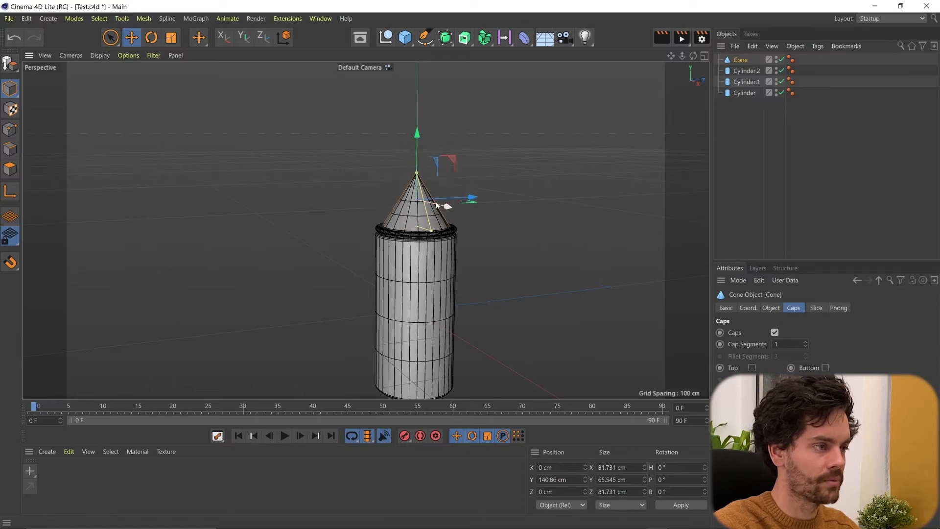
Step: Widen the cone's base to about 94.6 cm and shorten the cone to about 53.3 cm high
scroll(429, 228, up, 5)
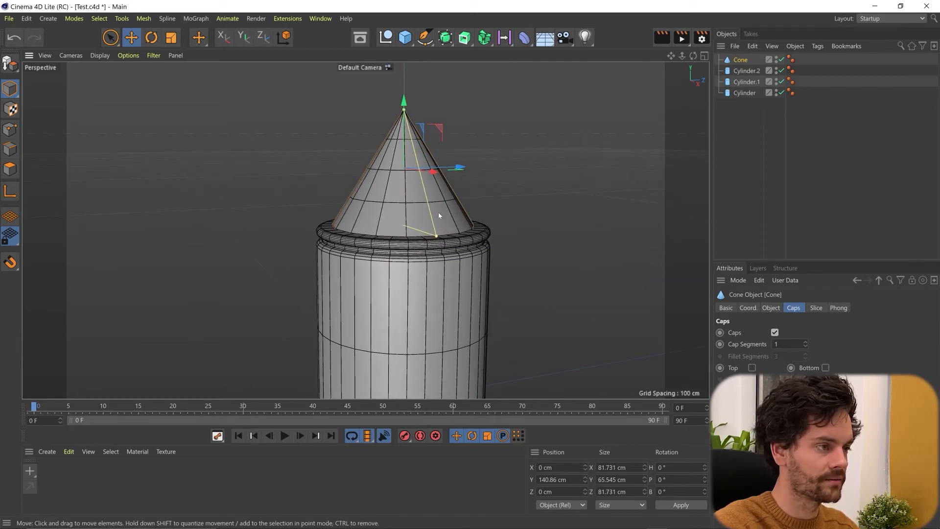
drag(434, 238, 442, 242)
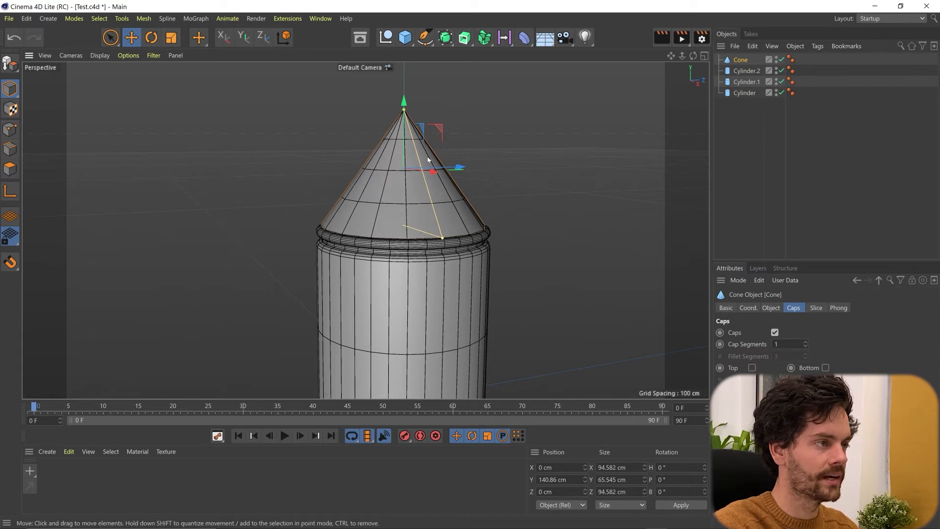
mouse_move(404, 110)
mouse_down()
mouse_move(405, 122)
mouse_move(408, 115)
mouse_up()
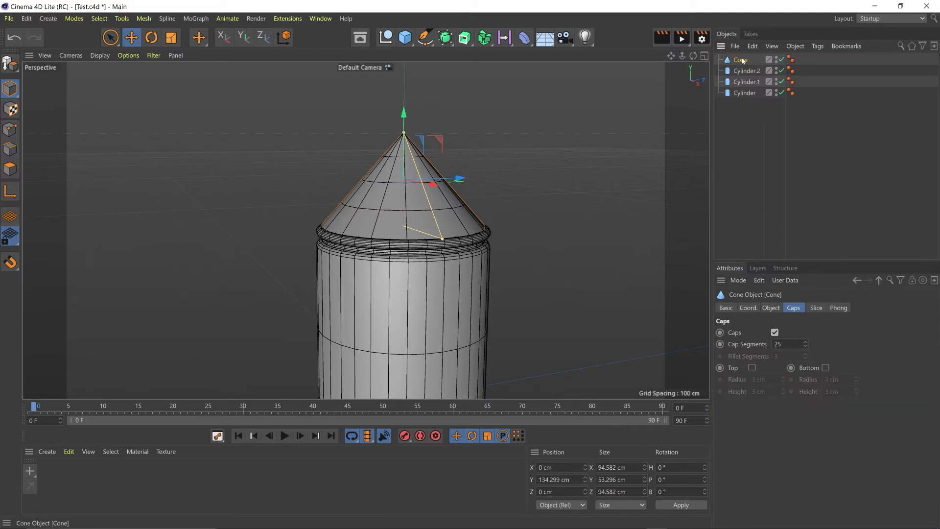
Step: Truncate the cone to a top radius of about 30.9 cm and a height of about 27.5 cm, and enable its top cap fillet
click(778, 309)
drag(816, 337, 816, 322)
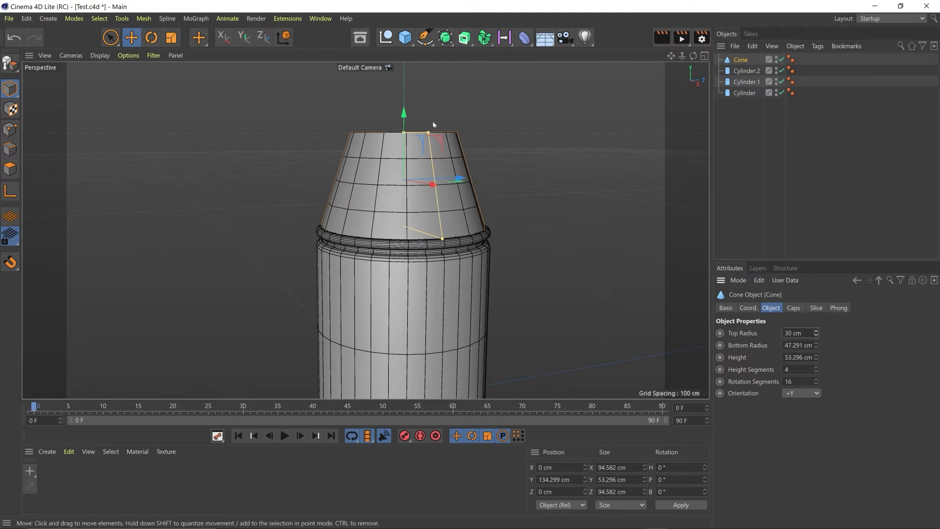
drag(429, 133, 405, 156)
drag(404, 149, 404, 167)
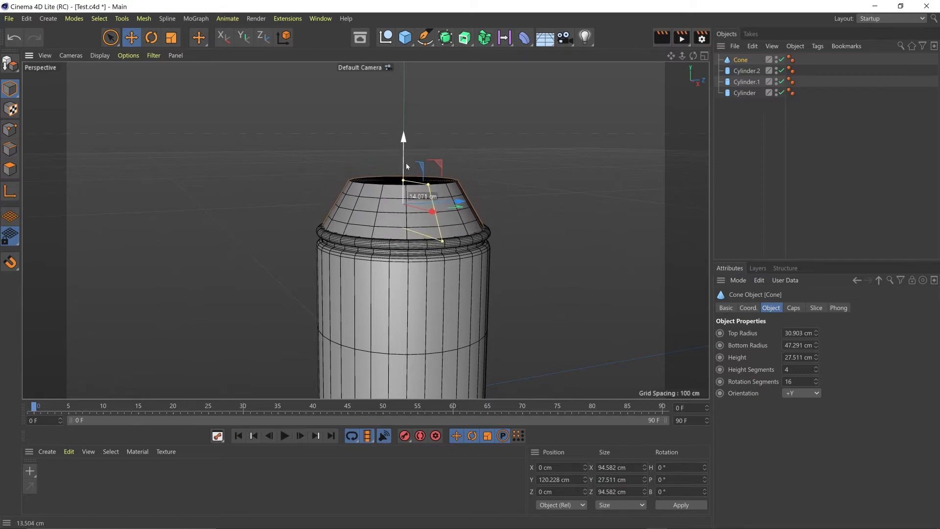
click(794, 308)
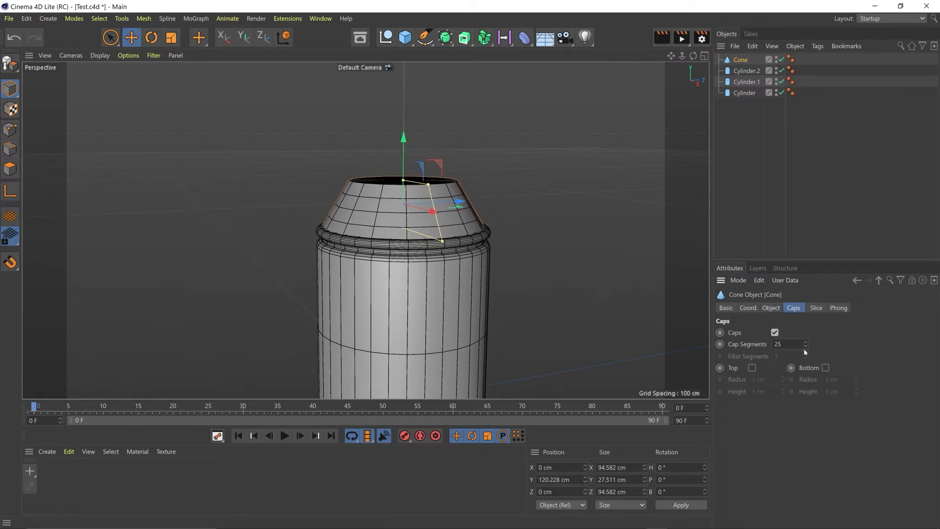
click(753, 368)
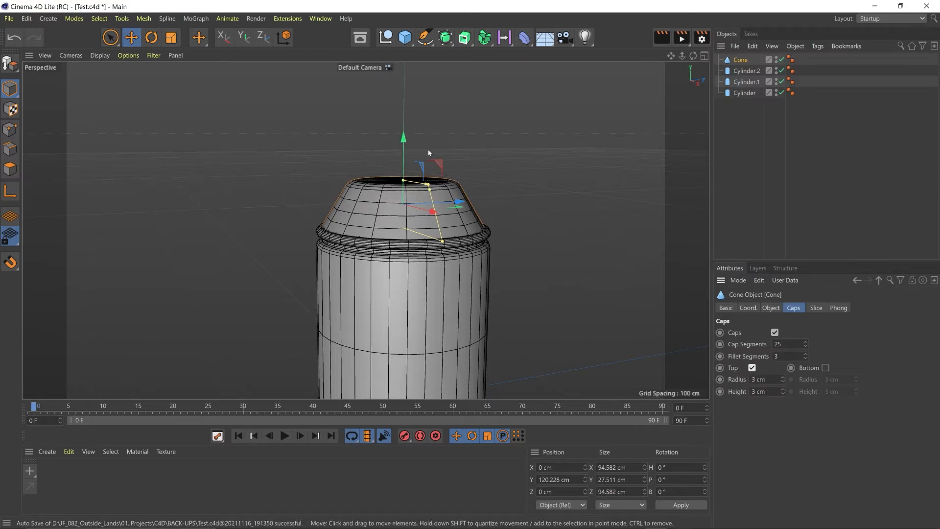
Step: Duplicate the upper rim disc above the cone and reshape it into a neck of 23 cm radius and about 34.9 cm height
click(398, 246)
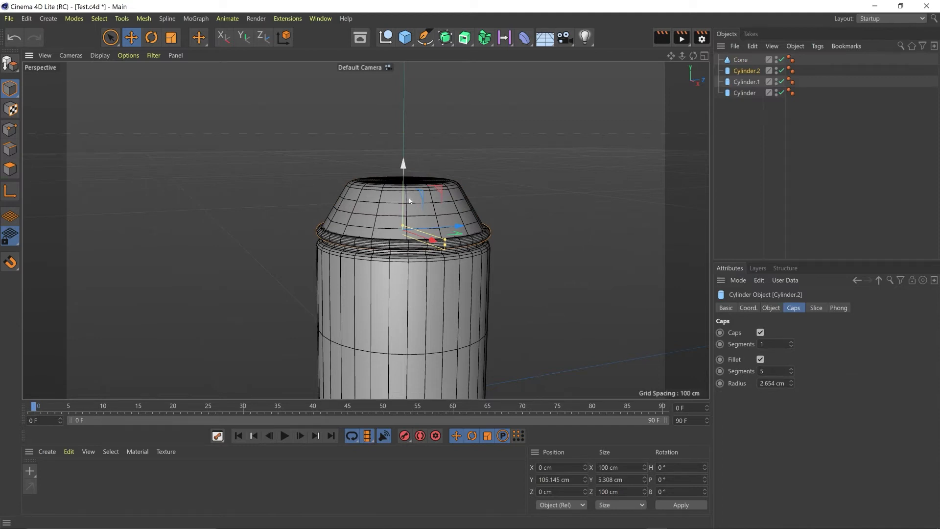
ctrl+drag(401, 192, 398, 136)
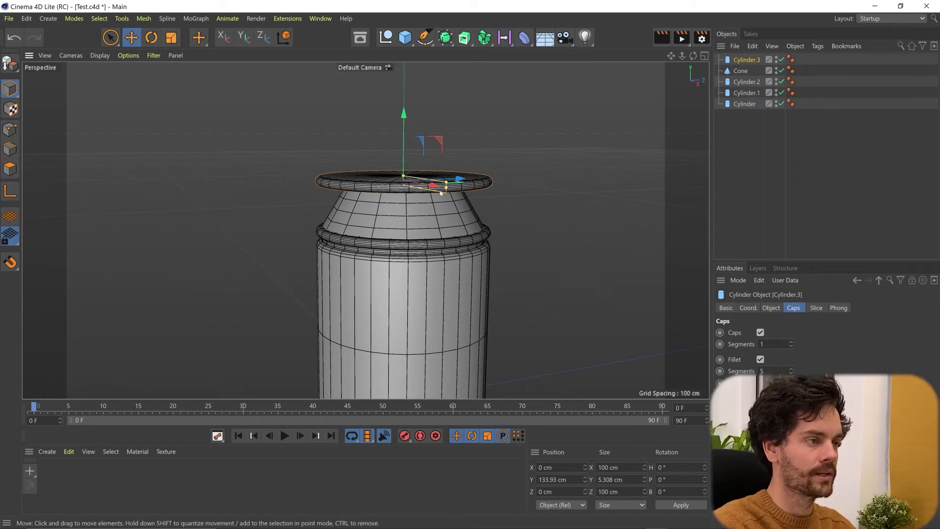
drag(446, 183, 421, 173)
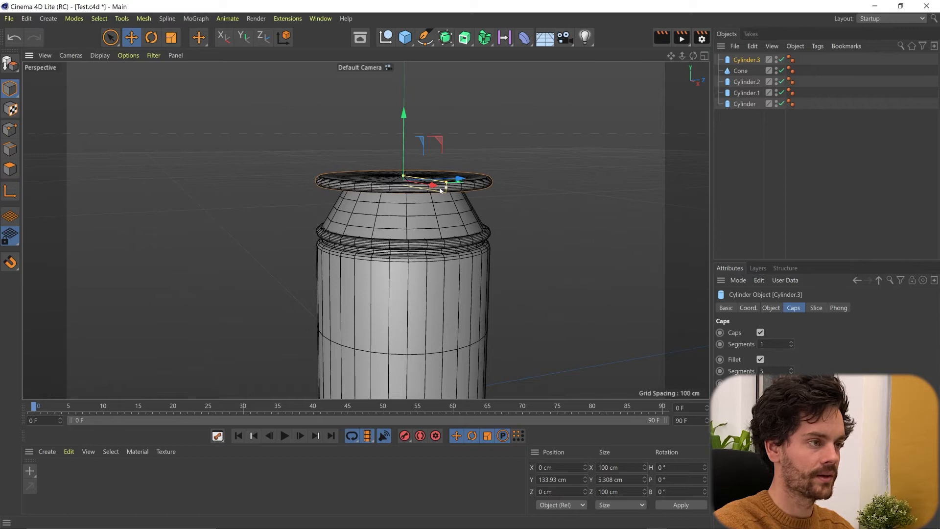
drag(445, 183, 405, 117)
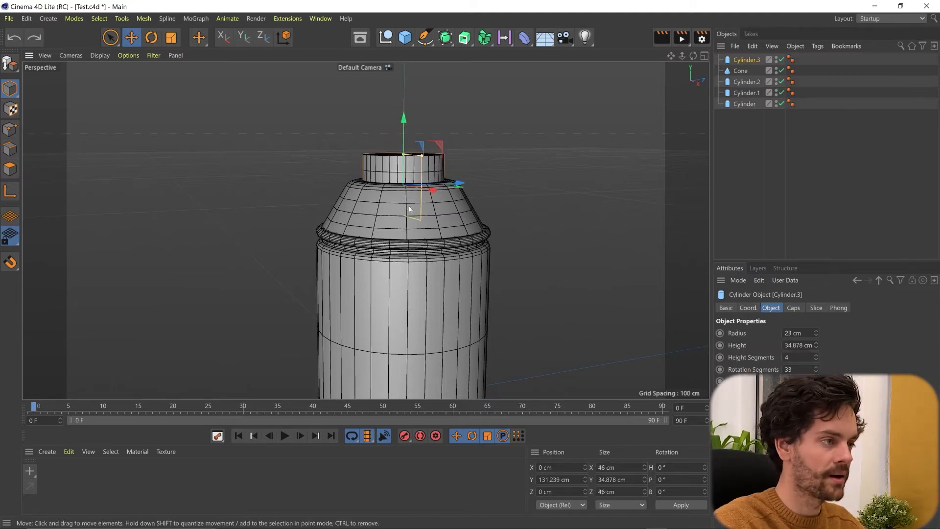
Step: Frame the whole can from the side, add a camera from this view and look through it
alt+right_drag(411, 214, 424, 291)
alt+middle_drag(424, 290, 386, 201)
alt+drag(391, 207, 472, 250)
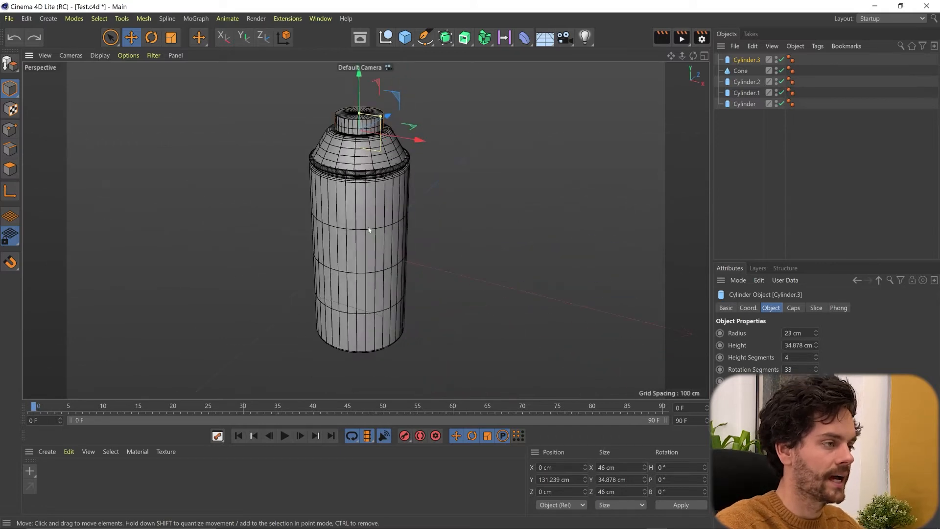
alt+middle_drag(369, 216, 414, 235)
alt+right_drag(413, 235, 415, 282)
alt+drag(415, 281, 408, 251)
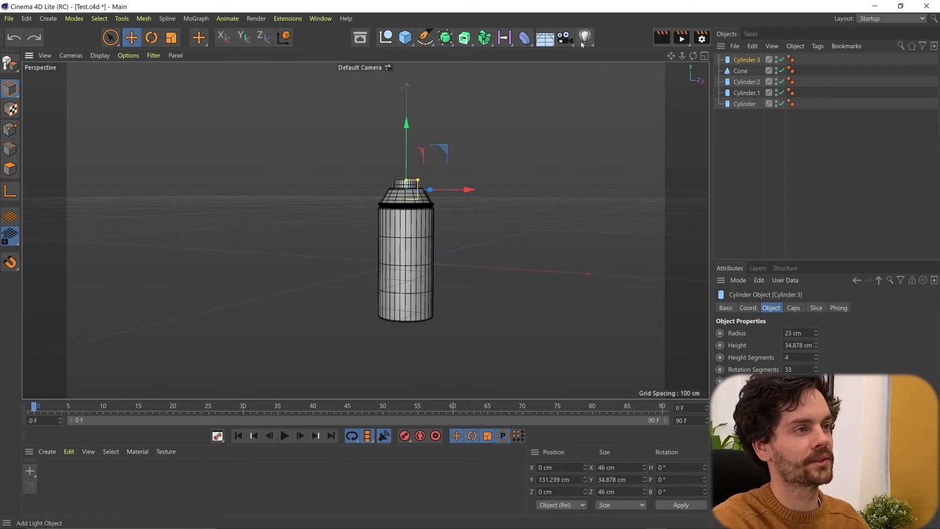
click(564, 37)
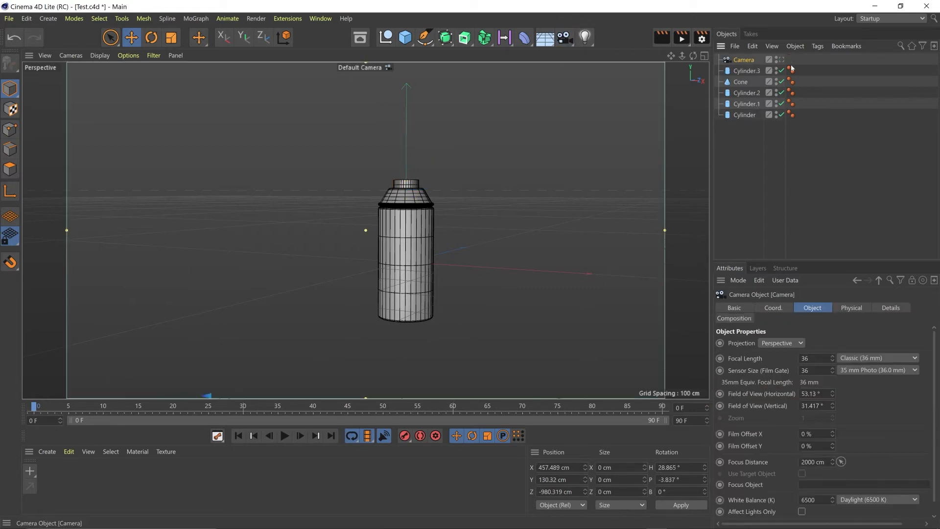
click(781, 60)
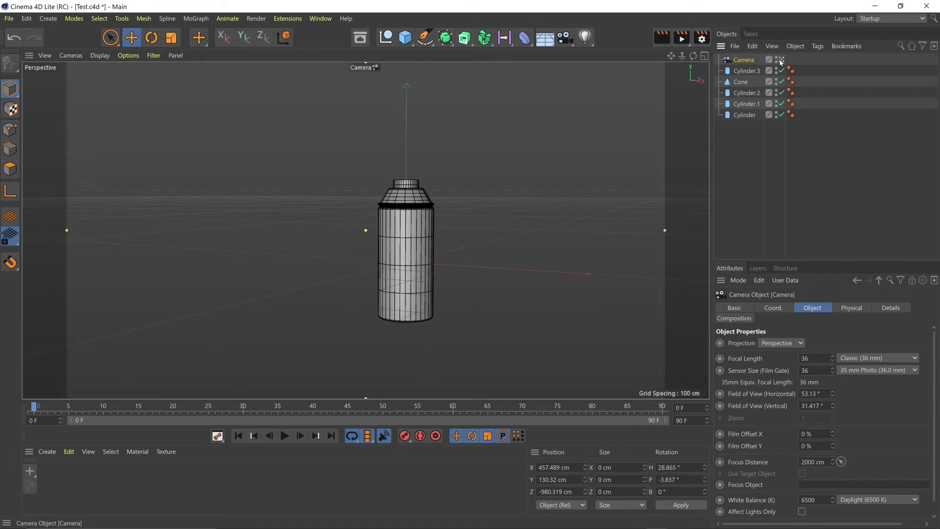
Step: Set the camera's X and Y positions to 0 cm and its pitch rotation to 0°
click(774, 308)
double_click(764, 343)
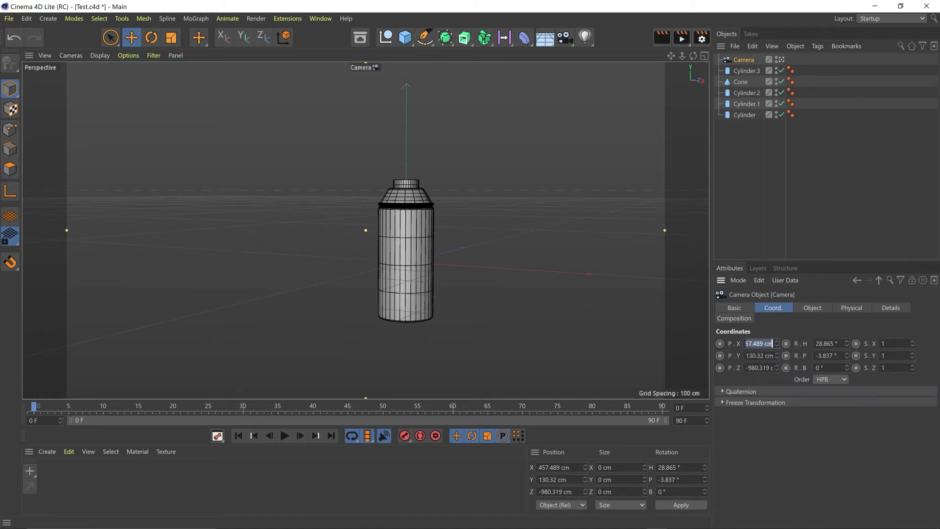
text(0)
key(Tab)
text(0)
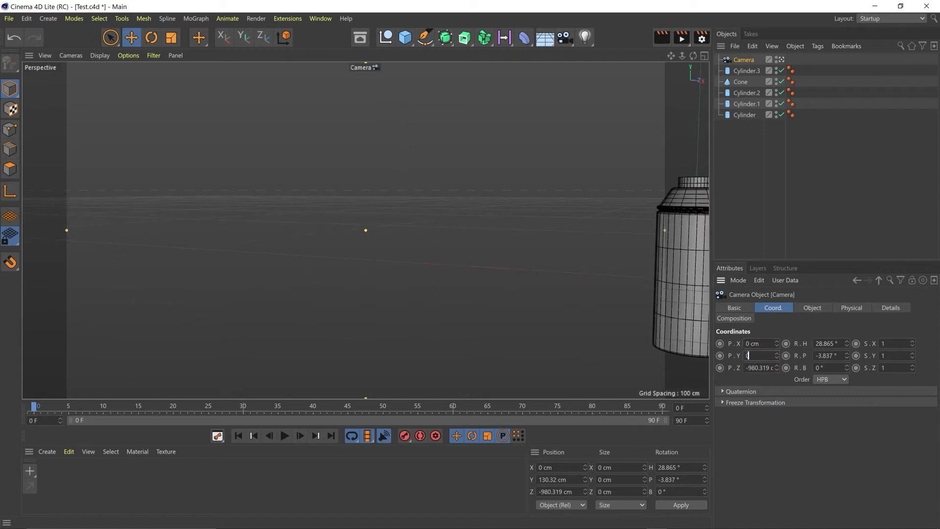
key(Tab)
key(Tab)
key(Tab)
text(0)
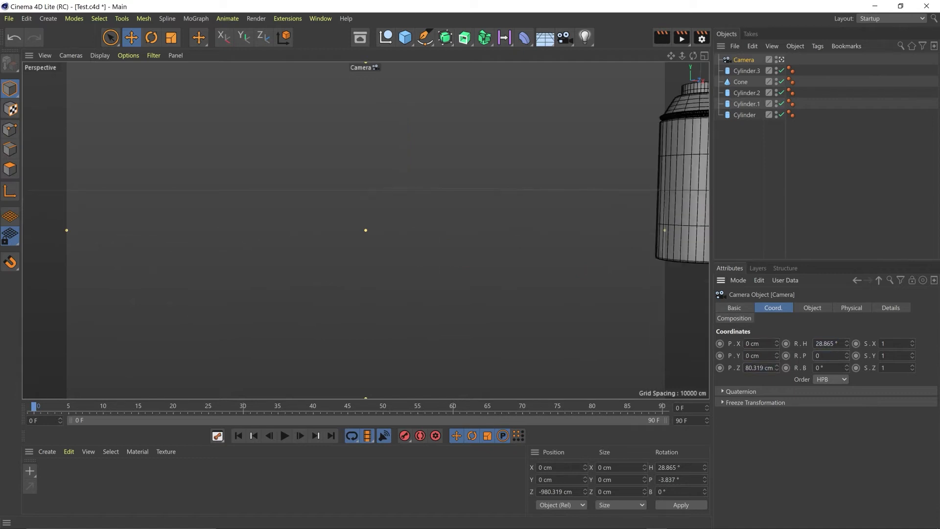
Step: Set the camera's Z position to 0 cm and its heading rotation to 0°
double_click(761, 368)
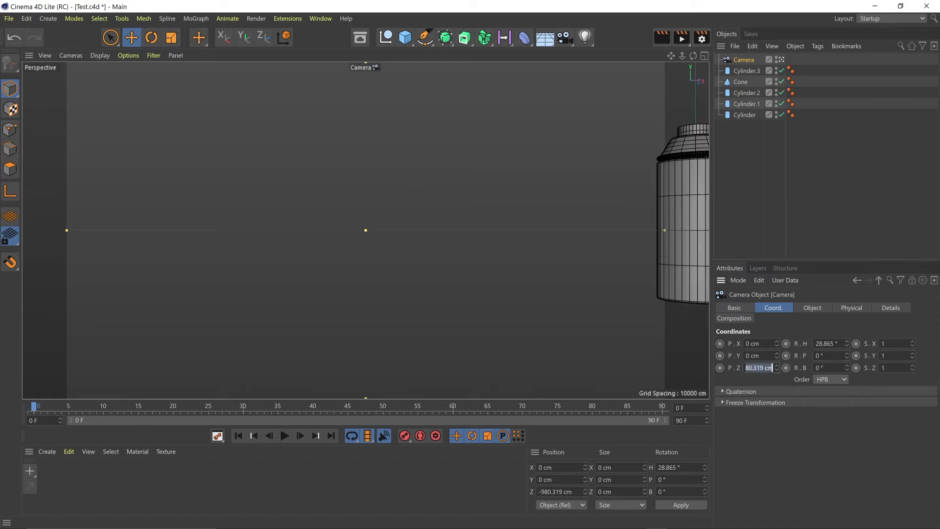
text(0)
key(Tab)
text(0)
key(Tab)
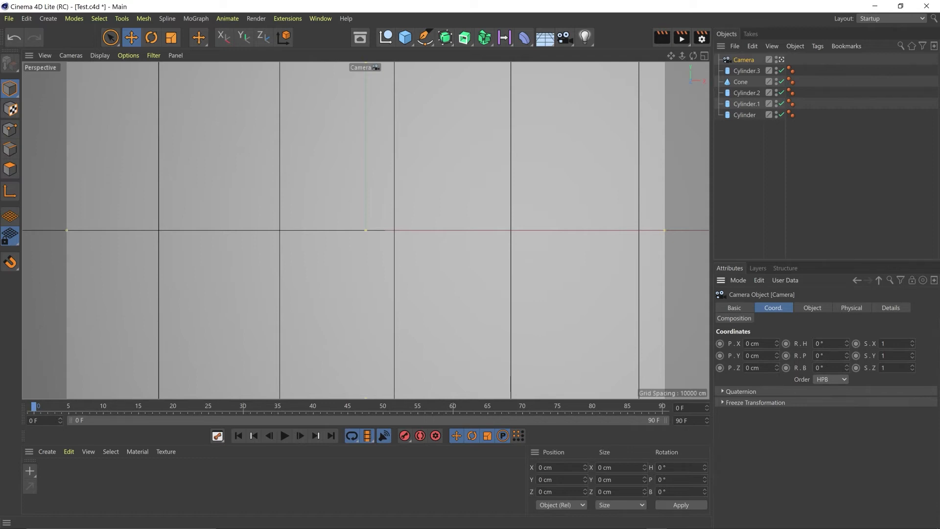
Step: Pull the camera back to Z -1761 cm and show the four-view layout with the whole camera frame in the front view
drag(776, 368, 777, 414)
mouse_move(777, 368)
mouse_down()
mouse_move(777, 416)
mouse_move(777, 361)
mouse_up()
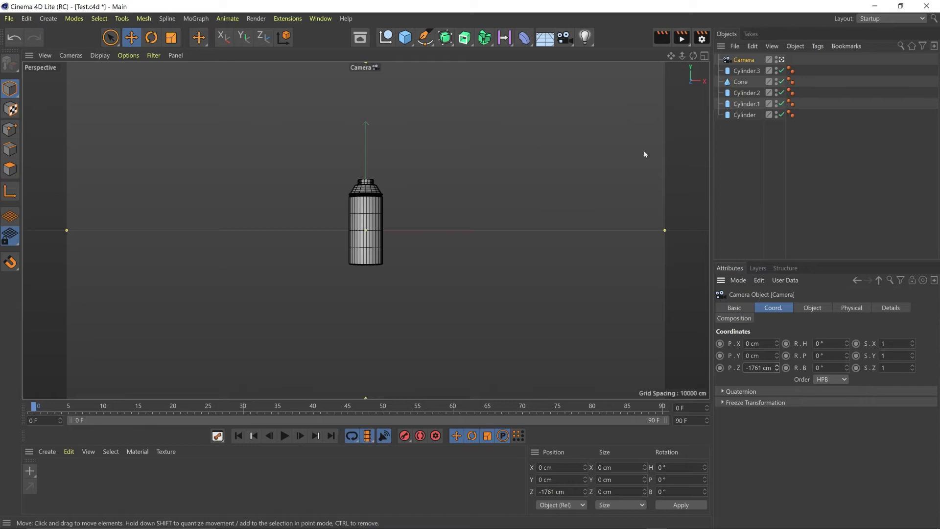
click(705, 57)
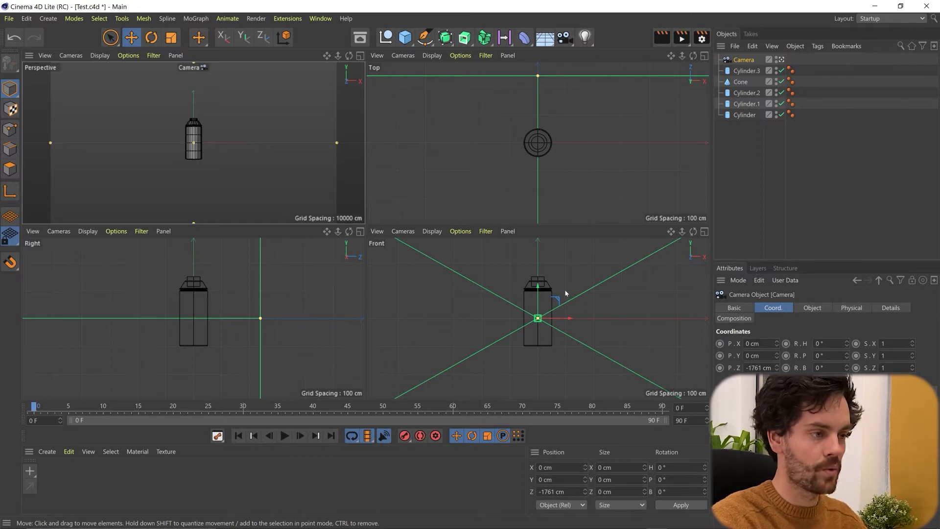
alt+right_drag(565, 281, 574, 314)
alt+middle_drag(577, 301, 569, 316)
alt+right_drag(569, 318, 569, 330)
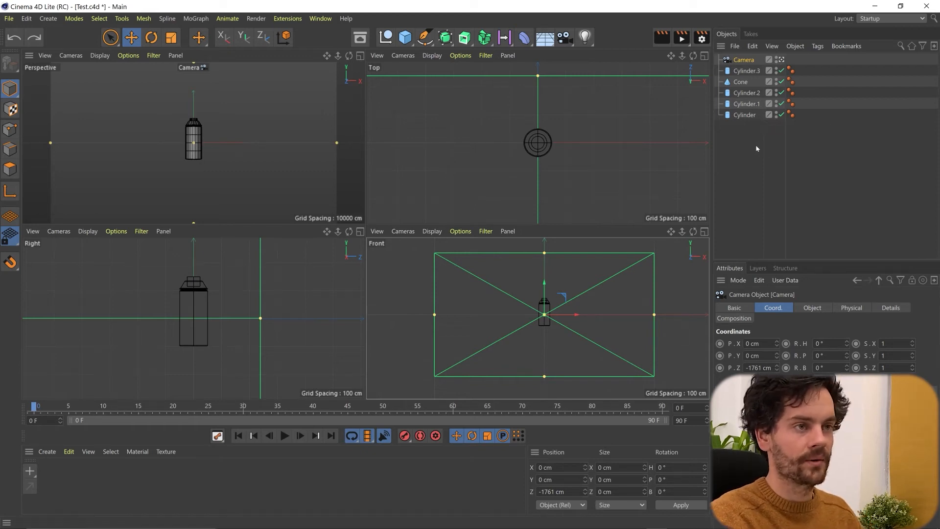
Step: Group the cone and all four cylinders under one null and name it Can_Null
click(746, 72)
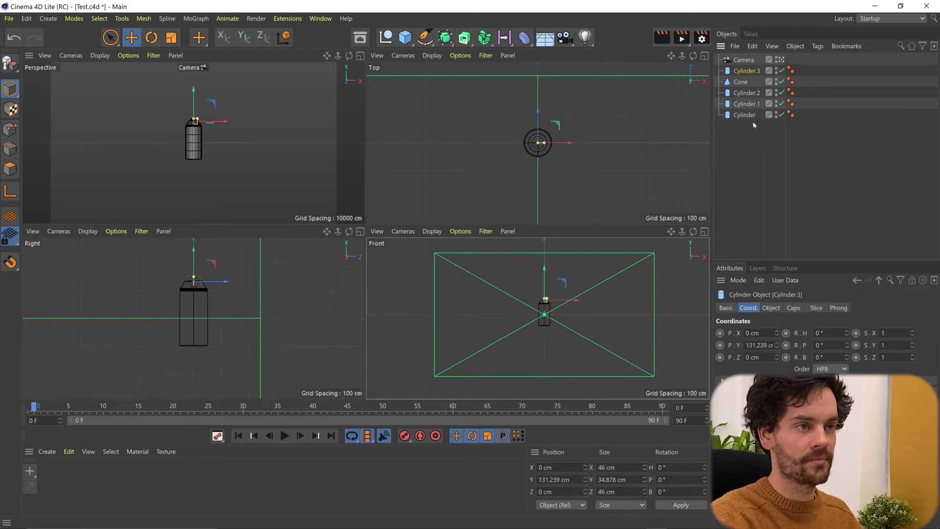
shift+click(745, 115)
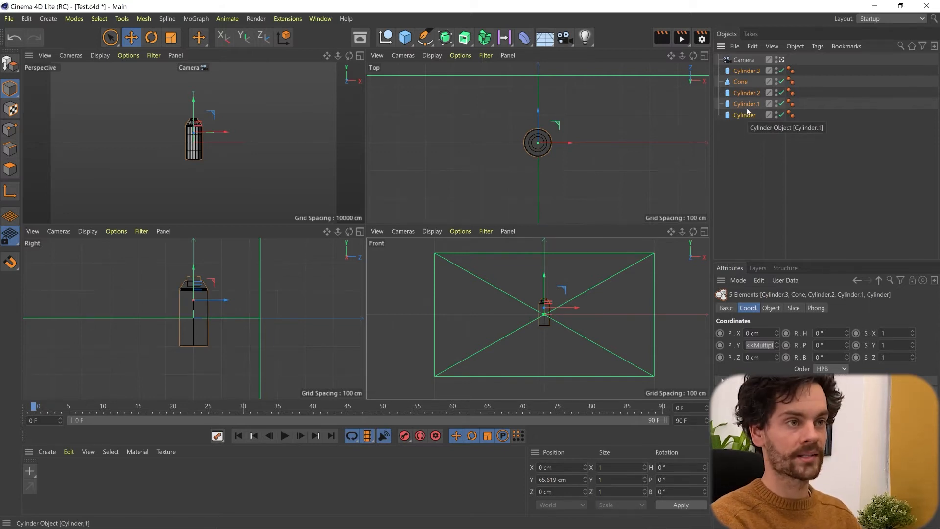
click(758, 162)
click(746, 71)
shift+click(745, 116)
right_click(745, 116)
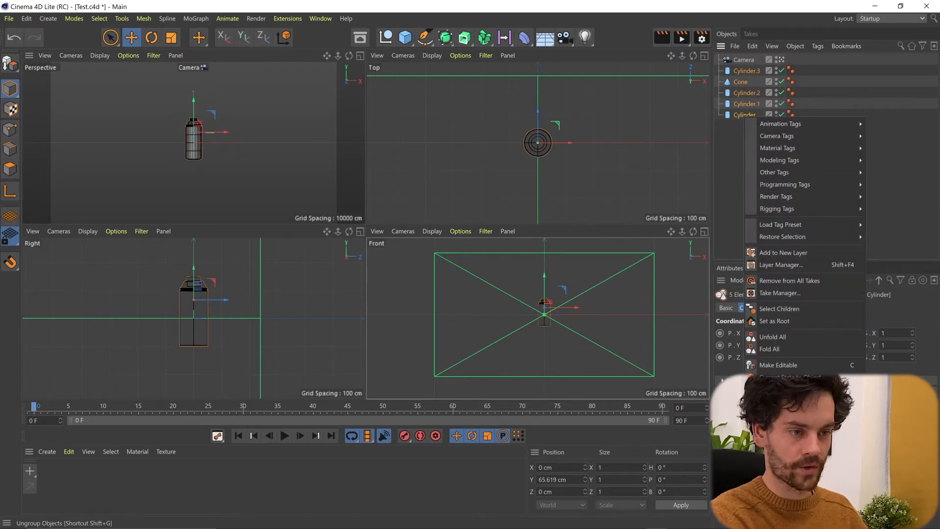
click(784, 417)
double_click(739, 70)
text(Car)
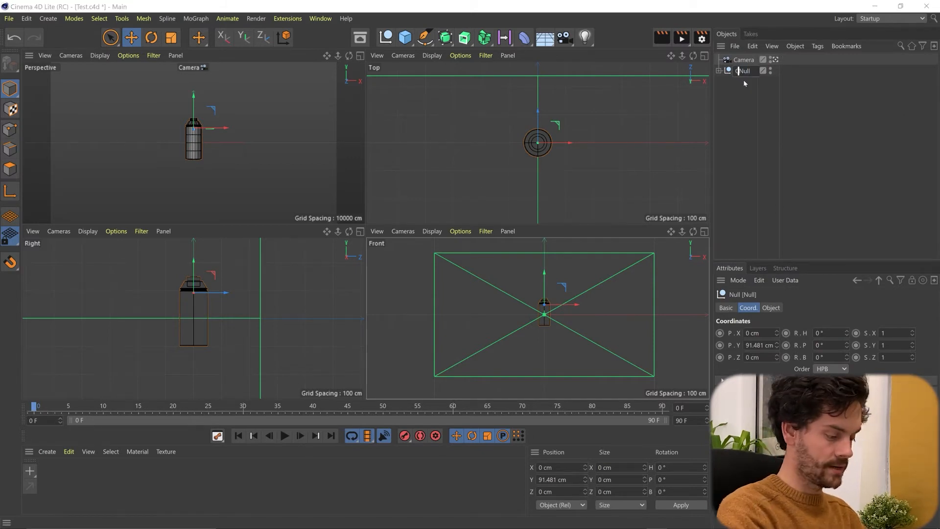
text(_)
key(Return)
Step: Move only the axis of Can_Null up to the can's neck, at about Y 138.4 cm
scroll(546, 306, up, 5)
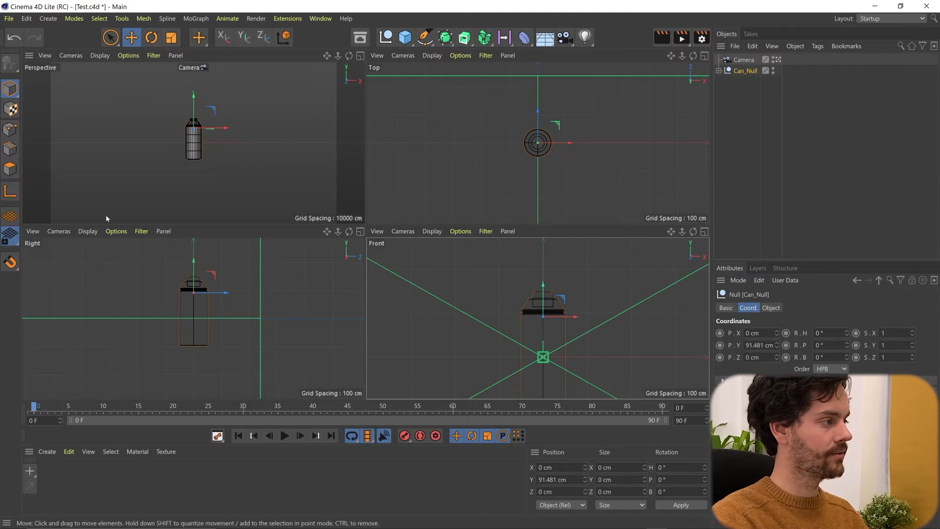
click(10, 191)
drag(543, 300, 542, 281)
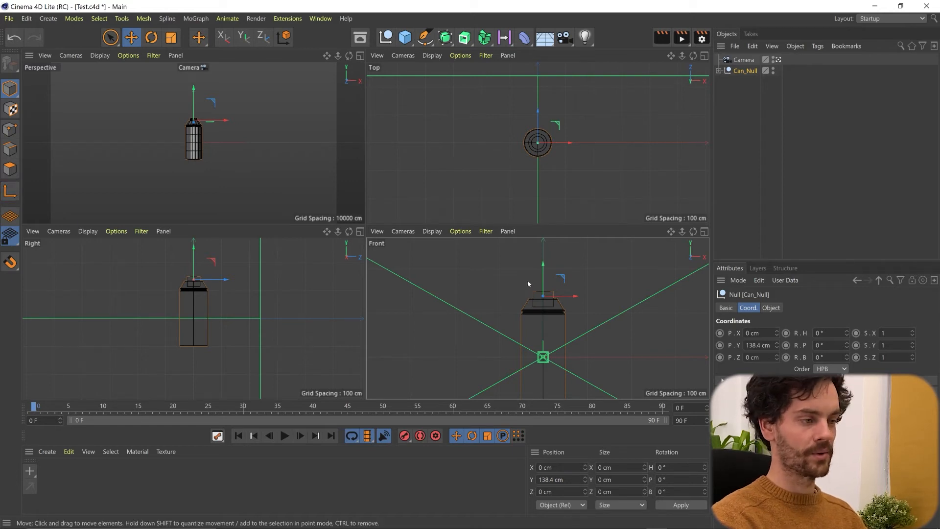
scroll(548, 312, down, 4)
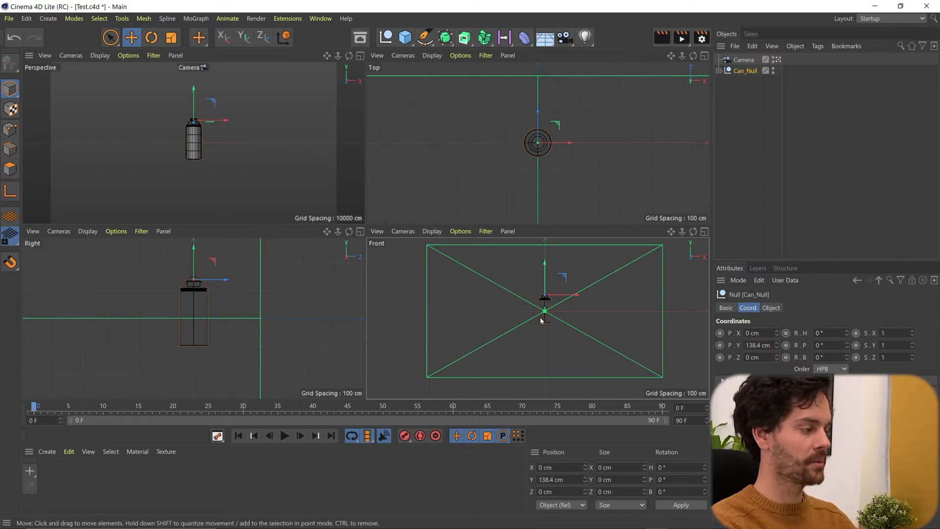
Step: Play the timeline briefly, stop it, and extend the project's end to frame 120
key(F8)
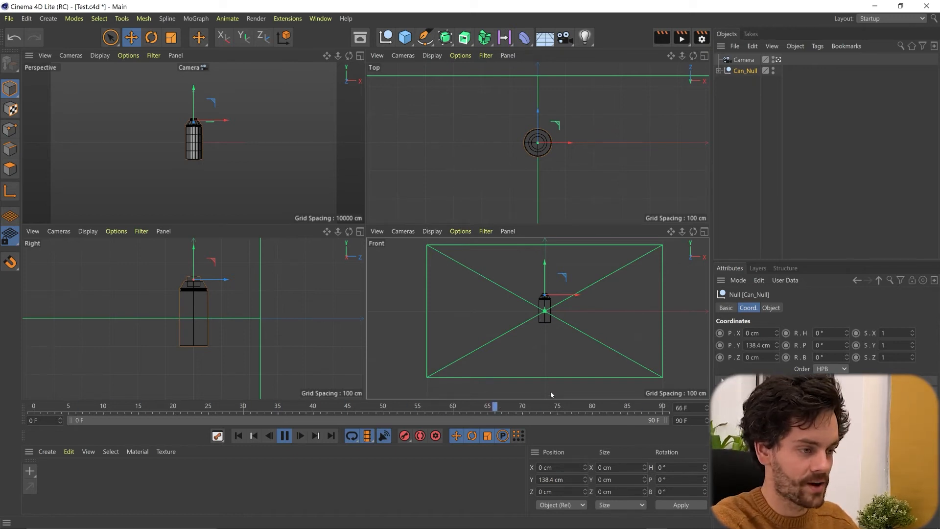
key(F8)
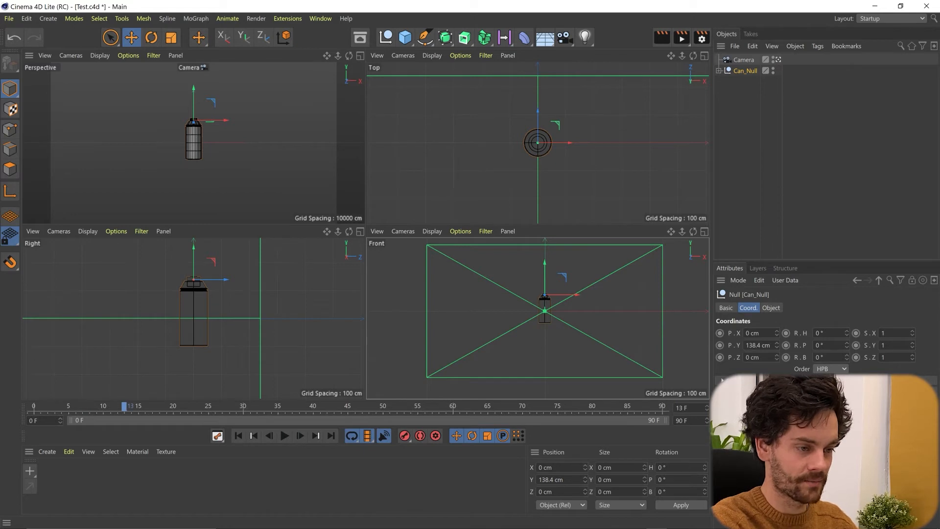
drag(690, 408, 592, 414)
text(120)
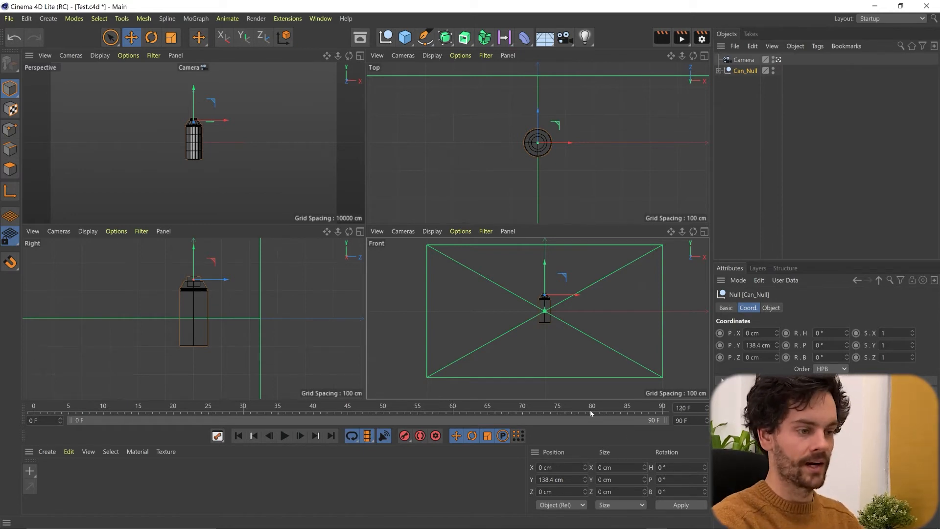
drag(690, 420, 611, 422)
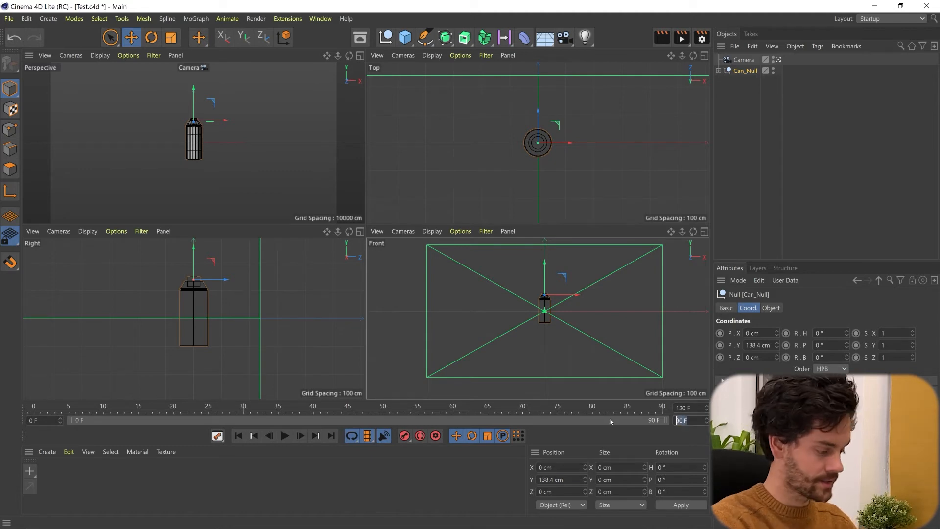
text(120)
key(Return)
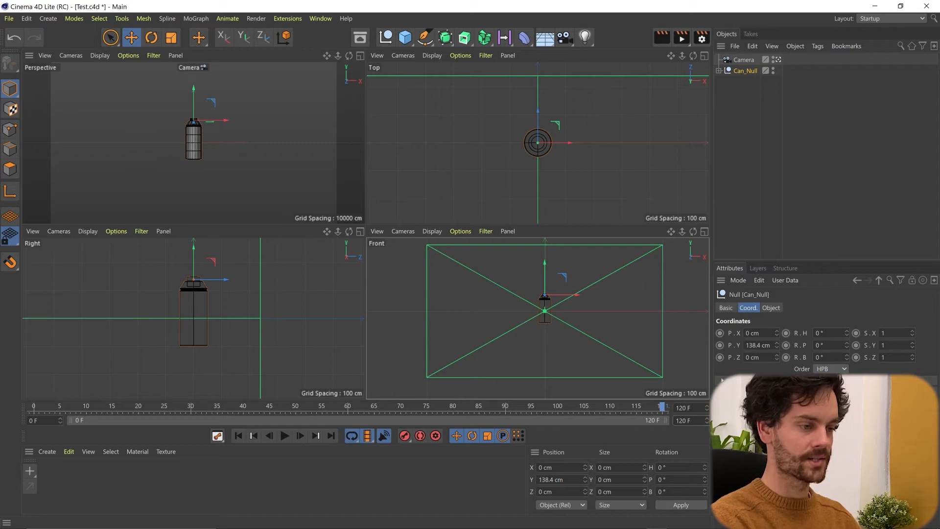
Step: At frame 0, move Can_Null to the camera frame's upper-left corner, at about X -986.3, Y 458.2 and Z 243.5 cm
key(shift+f)
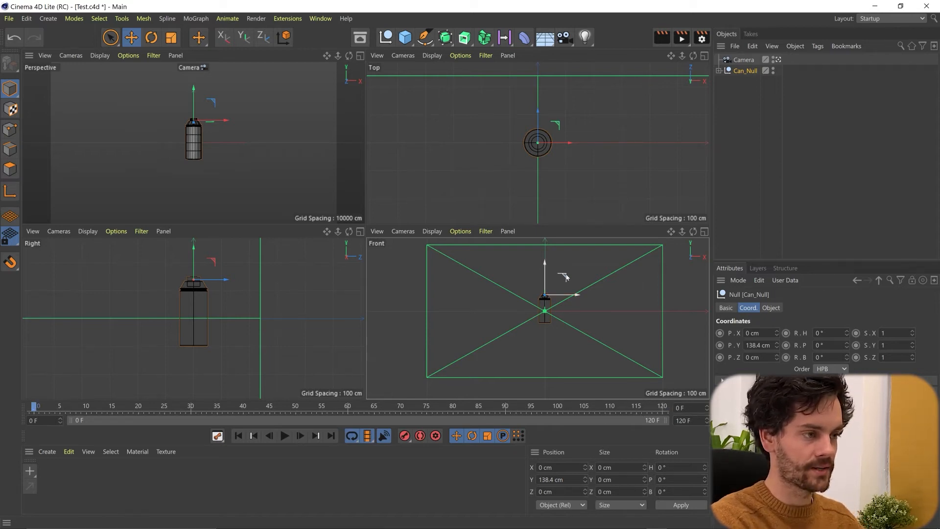
drag(565, 277, 438, 239)
scroll(560, 118, down, 3)
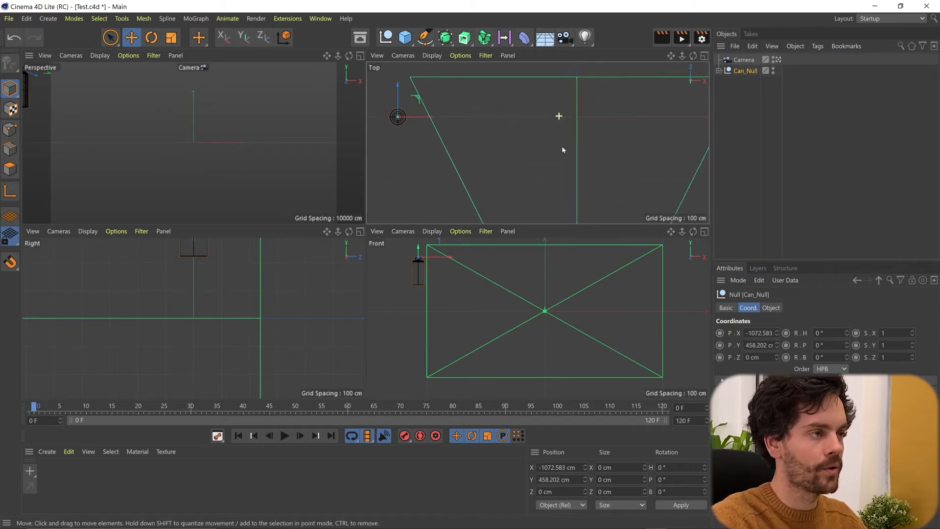
drag(447, 96, 458, 71)
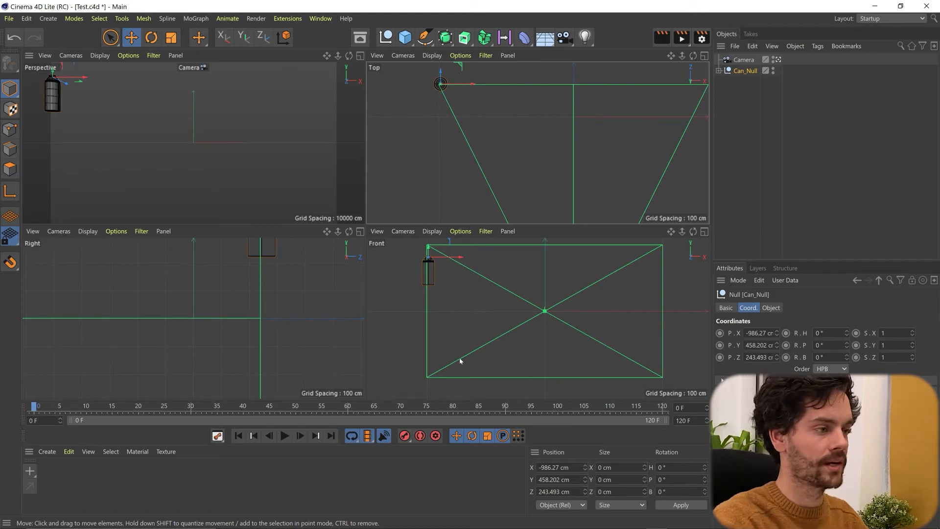
Step: Move Can_Null just outside the camera frame, to about X -1153.9 and Z 257.6 cm, and record a position and rotation keyframe at frame 0
drag(460, 65, 437, 64)
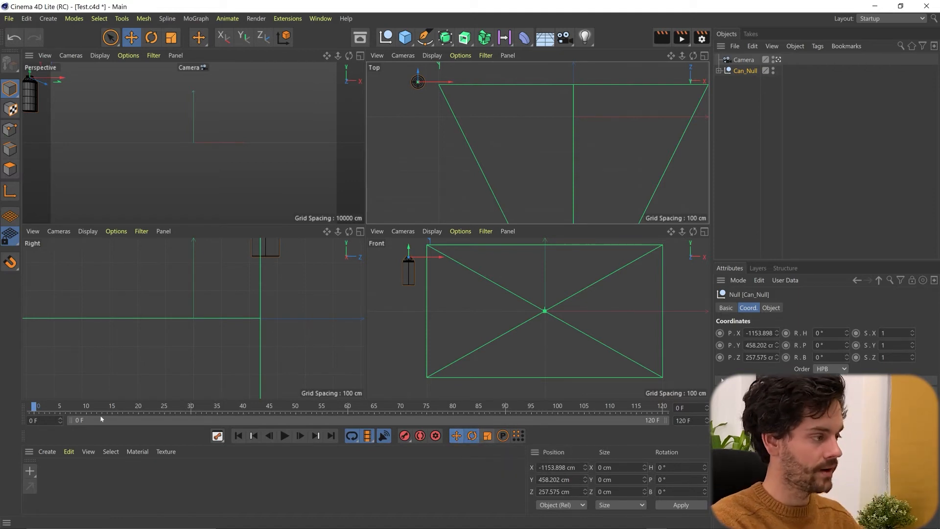
click(148, 409)
drag(148, 409, 35, 410)
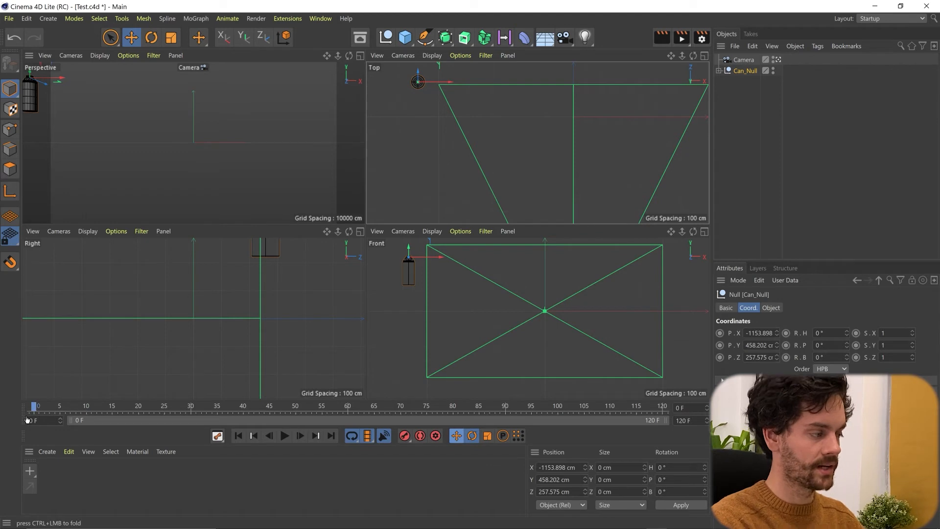
click(406, 437)
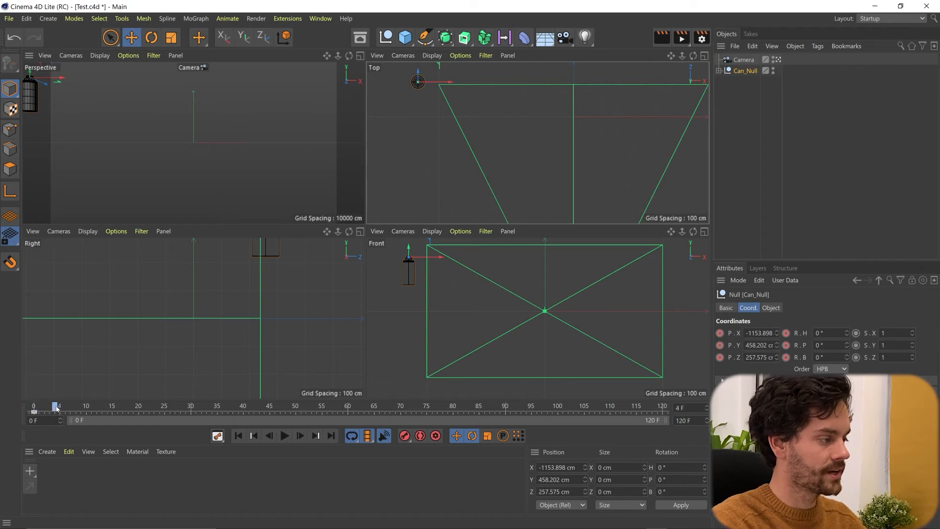
Step: At frame 15, move Can_Null inside the camera frame to about X -696.2 and Y 390.2 cm, and record a keyframe
drag(132, 410, 112, 414)
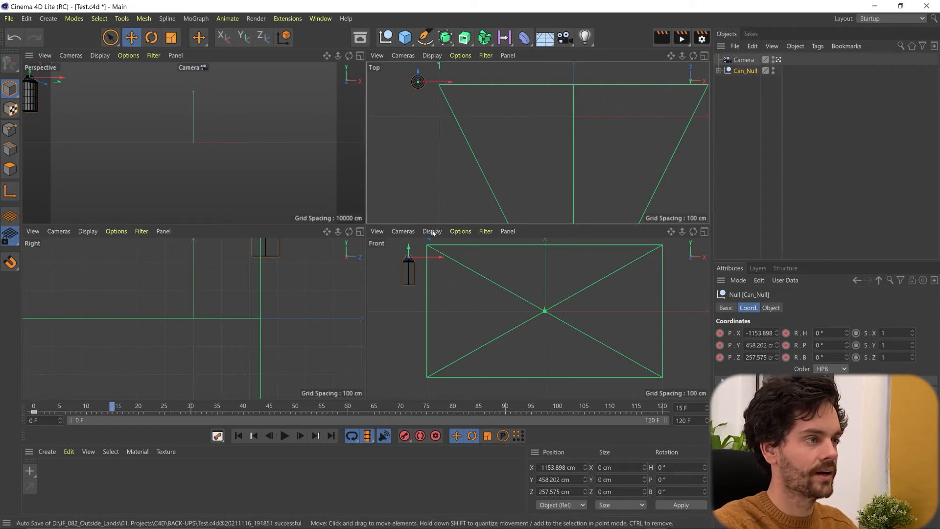
scroll(461, 291, down, 1)
scroll(461, 294, down, 2)
alt+middle_drag(475, 304, 445, 322)
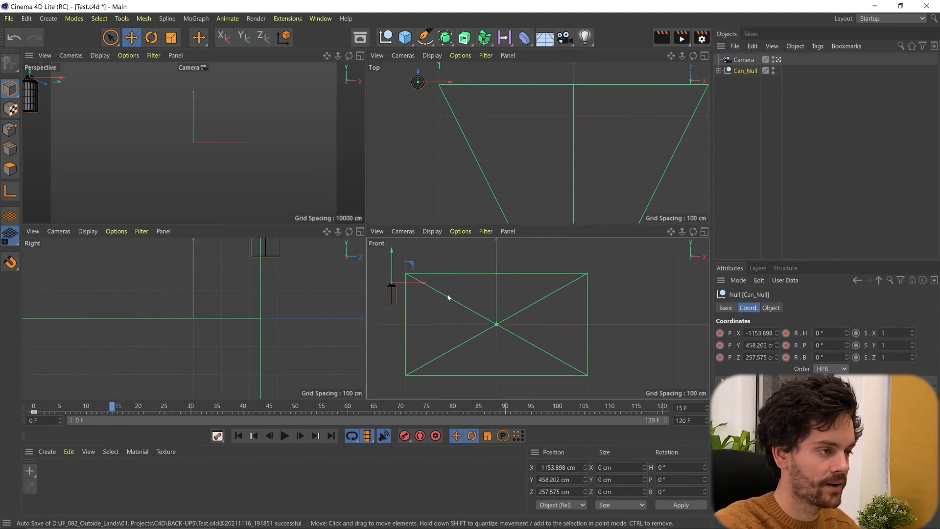
drag(408, 266, 450, 273)
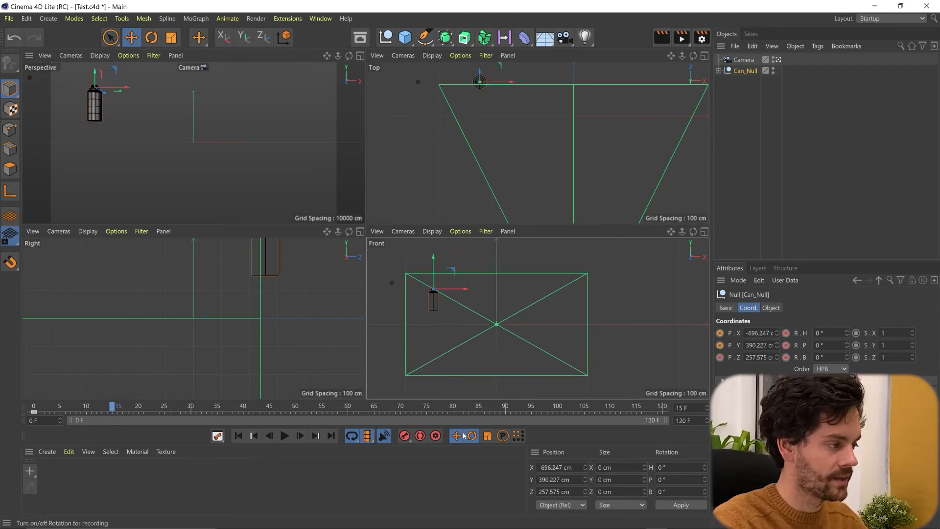
click(405, 435)
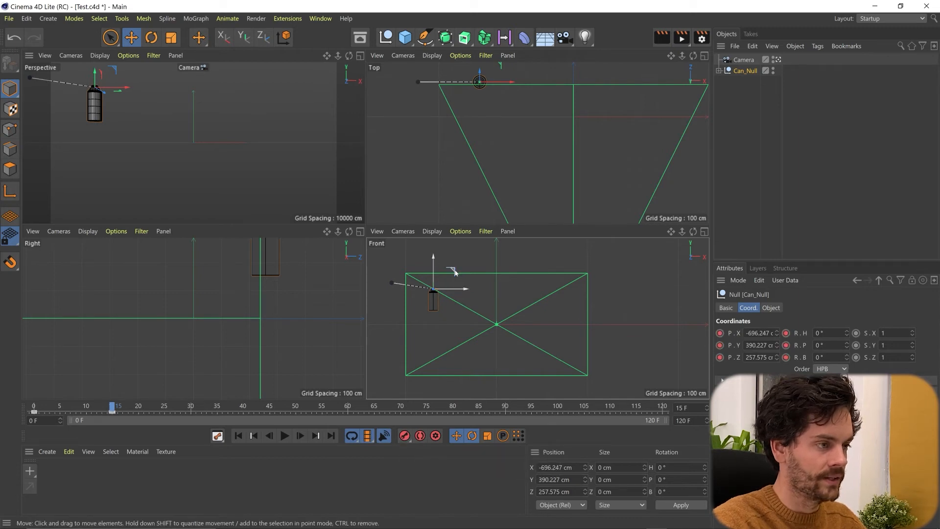
key(ctrl+z)
Step: At frame 60, lower Can_Null to about X -297.8 and Y -361.5 cm, and record a keyframe
drag(112, 406, 154, 407)
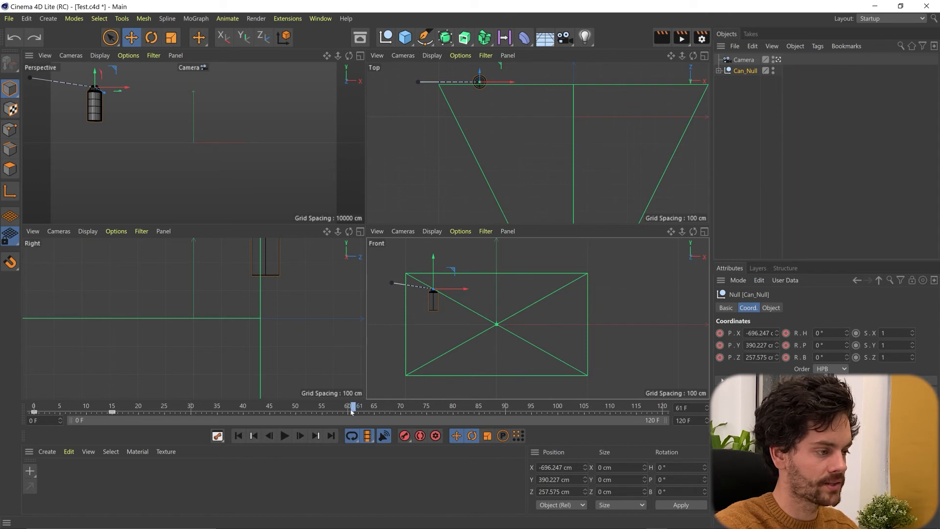
drag(452, 273, 490, 339)
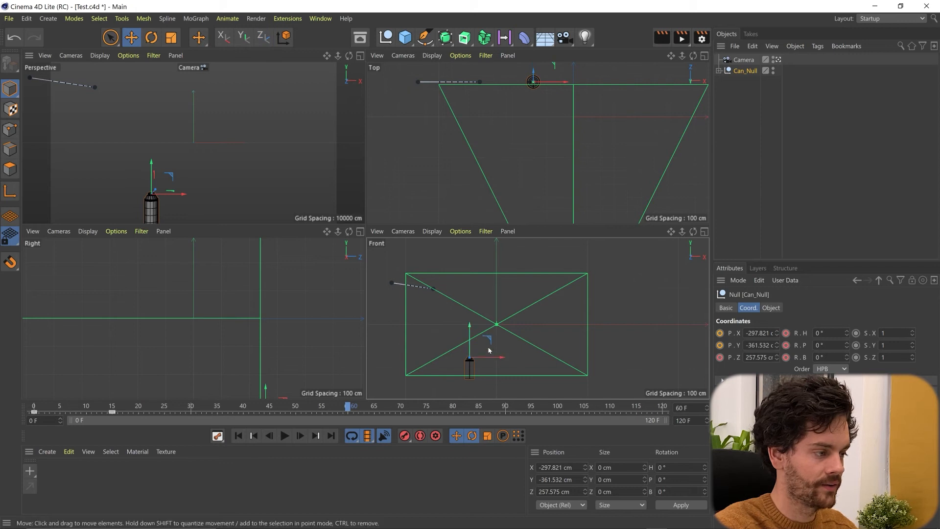
click(405, 436)
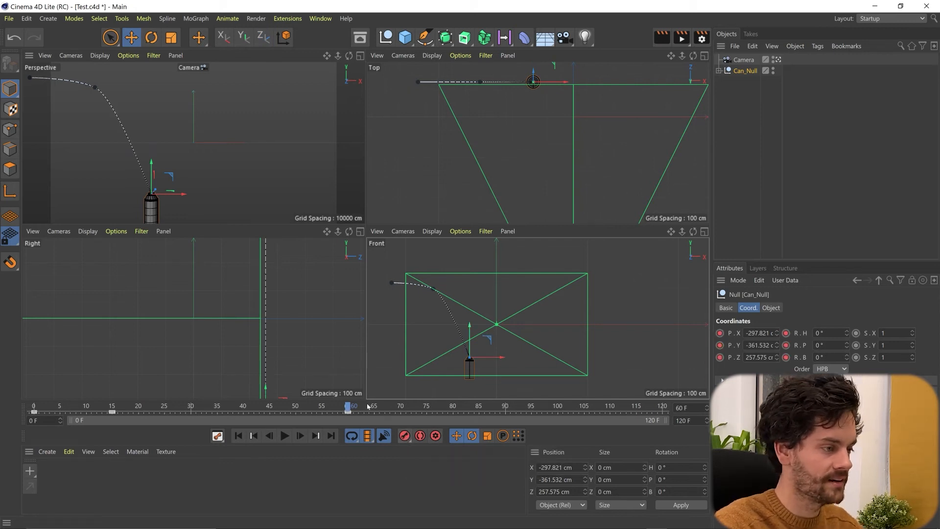
Step: At frame 90, raise Can_Null near the frame's centre, to about X 116.8 and Y 106.2 cm, and record a keyframe
drag(361, 408, 425, 412)
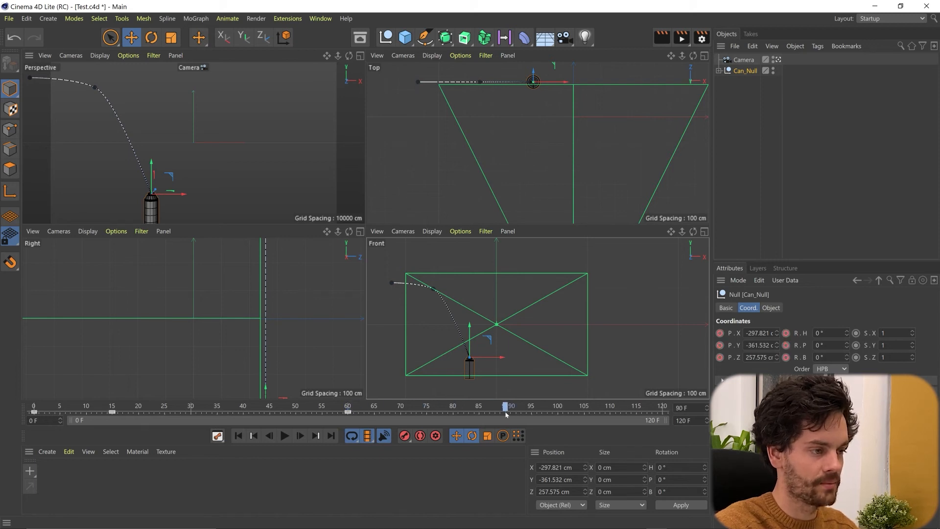
drag(490, 336, 528, 297)
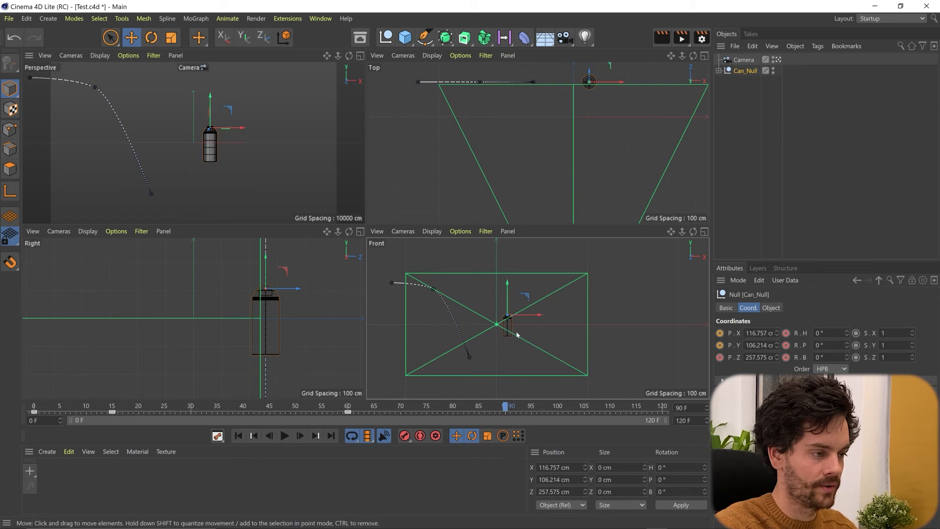
click(406, 437)
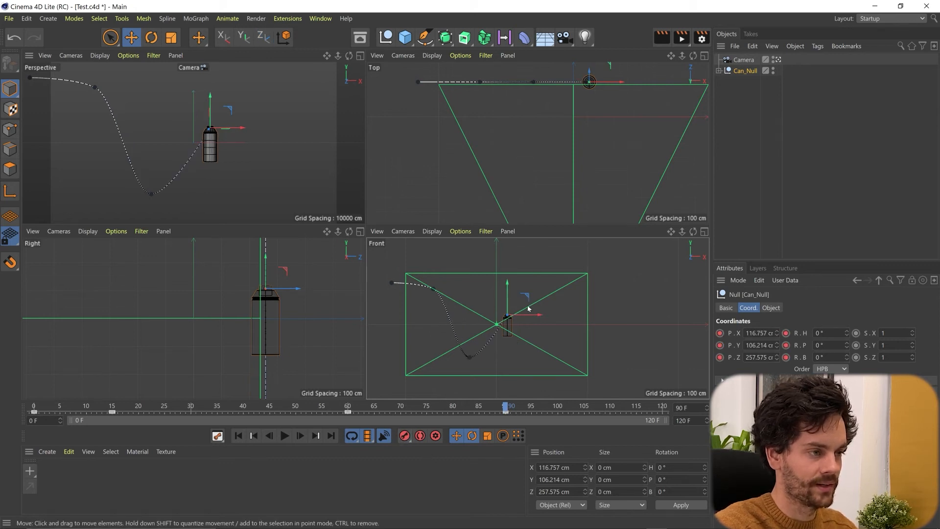
Step: At frame 110, move Can_Null down to about X 645.7 and Y -383.7 cm, and record a keyframe
drag(506, 406, 539, 409)
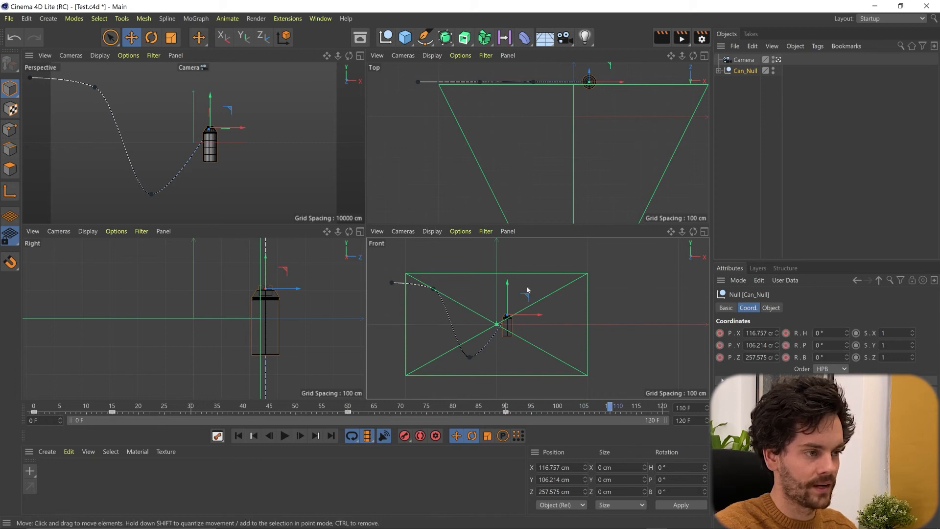
drag(529, 298, 576, 344)
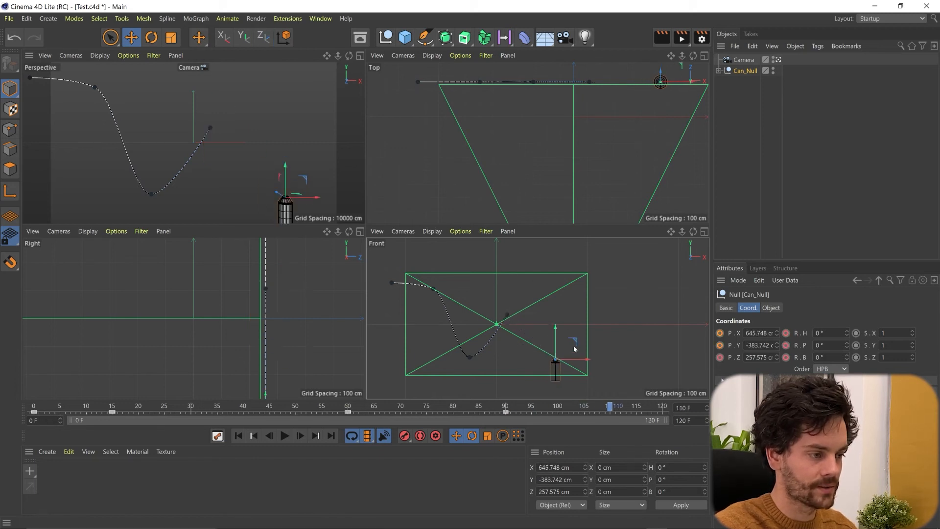
click(405, 436)
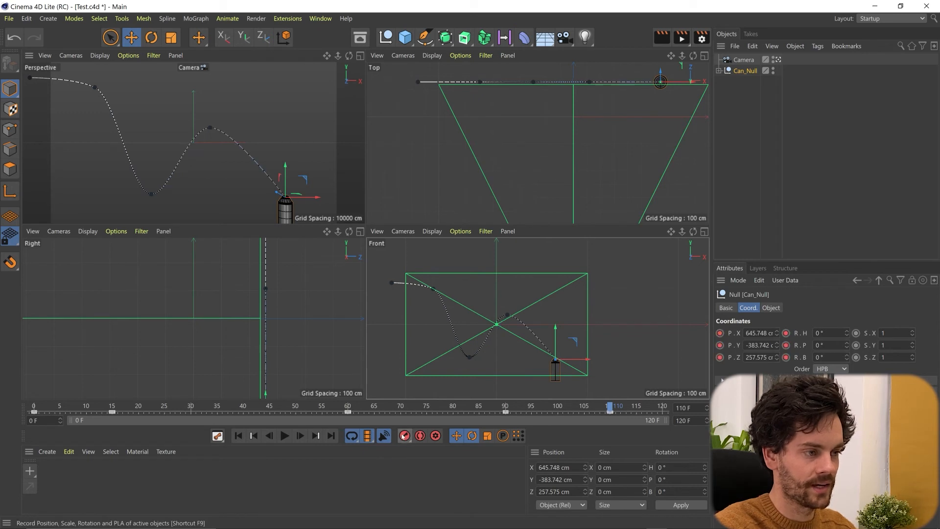
Step: At frame 120, move Can_Null out past the camera frame's far edge, to about X 1402.2 and Y -285.5 cm, and record a keyframe
drag(617, 410, 659, 410)
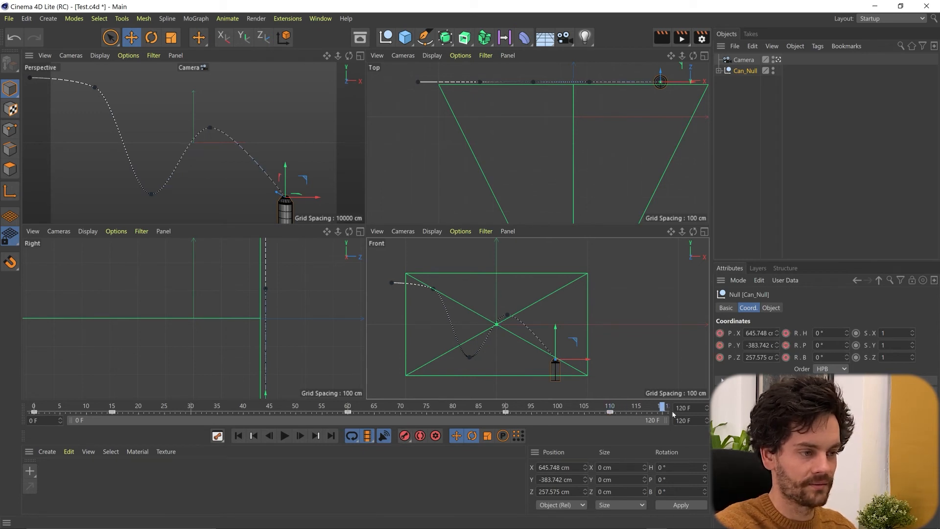
drag(577, 342, 644, 330)
click(405, 435)
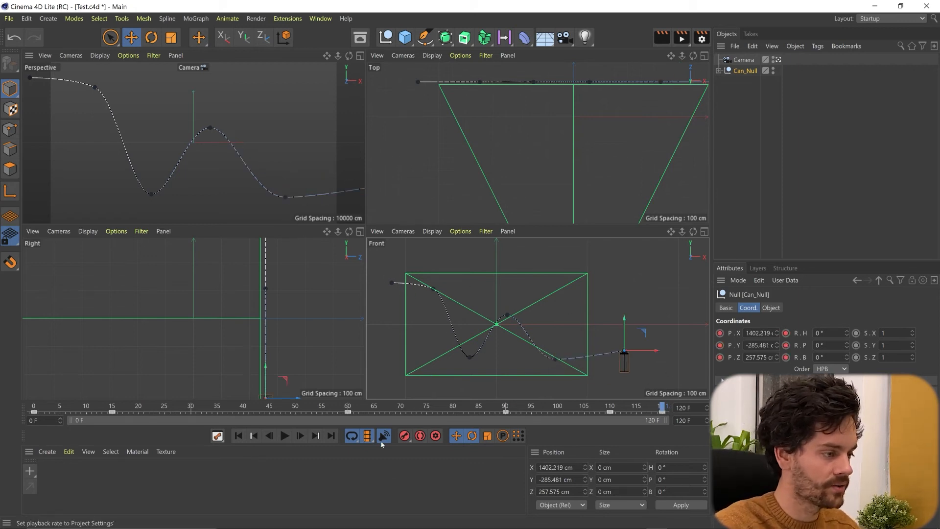
Step: Play the animation and show only Can_Null's Position X and Position Y curves in the F-Curve timeline, fitted to all 120 frames
click(285, 436)
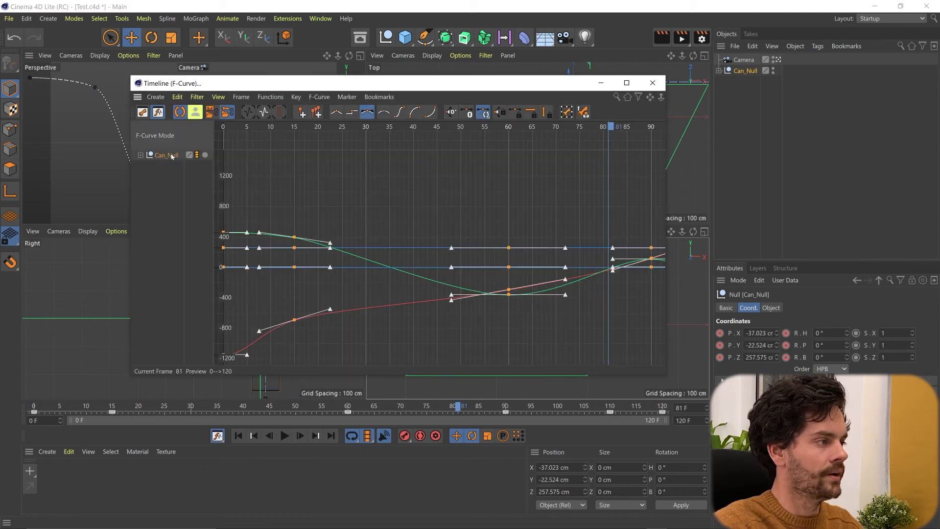
click(172, 155)
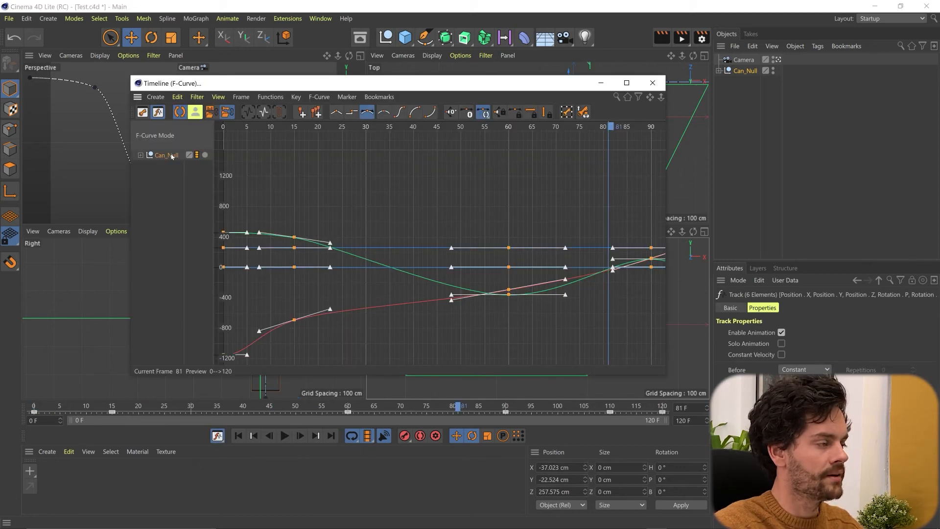
click(140, 155)
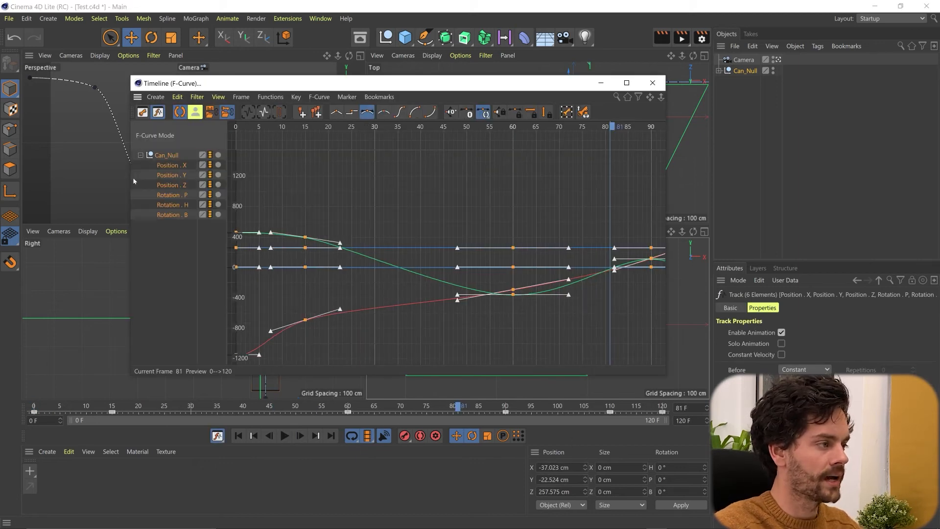
click(171, 165)
shift+click(170, 176)
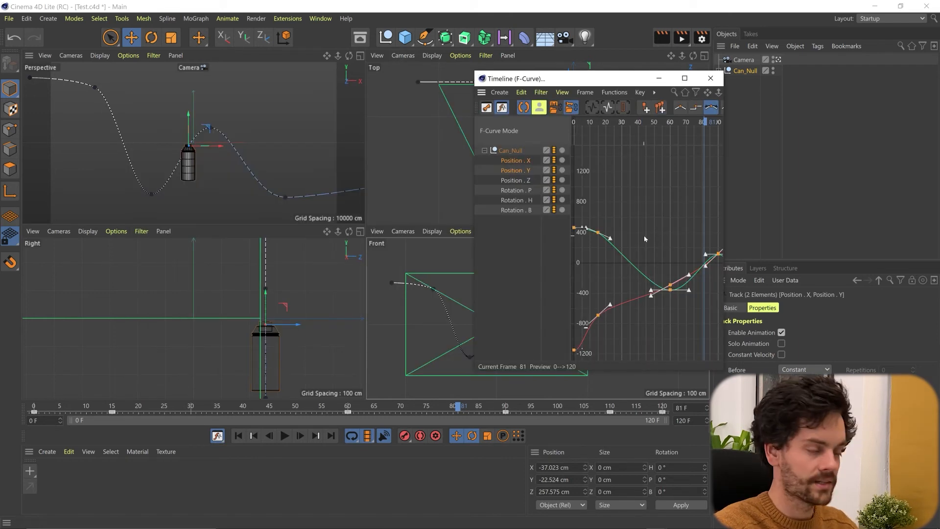
scroll(651, 236, down, 6)
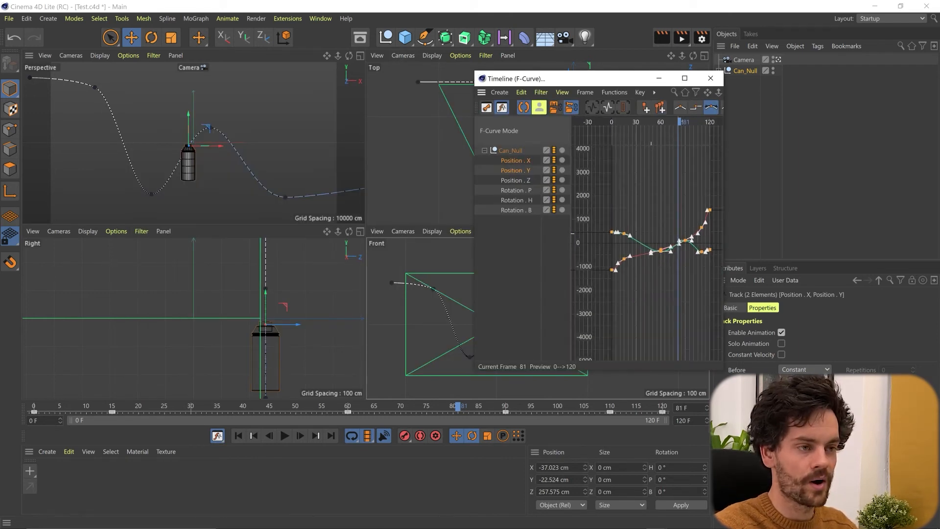
mouse_move(682, 231)
alt+right_down()
mouse_move(664, 237)
mouse_move(692, 227)
mouse_move(667, 229)
alt+right_up()
mouse_move(667, 229)
alt+middle_down()
mouse_move(610, 260)
mouse_move(666, 232)
alt+middle_up()
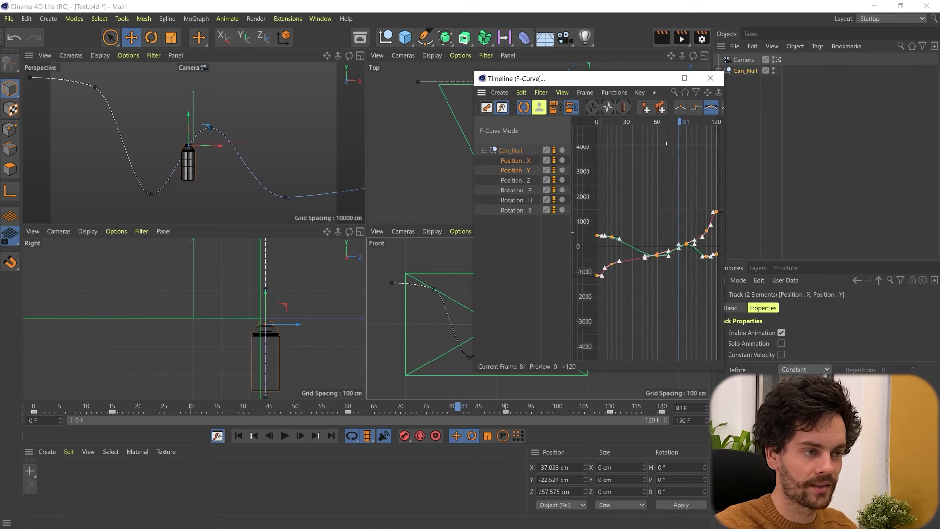
Step: Examine the keys and tangents of Can_Null's Position X and Position Y curves in a widened F-Curve timeline
click(520, 164)
shift+click(515, 170)
click(598, 276)
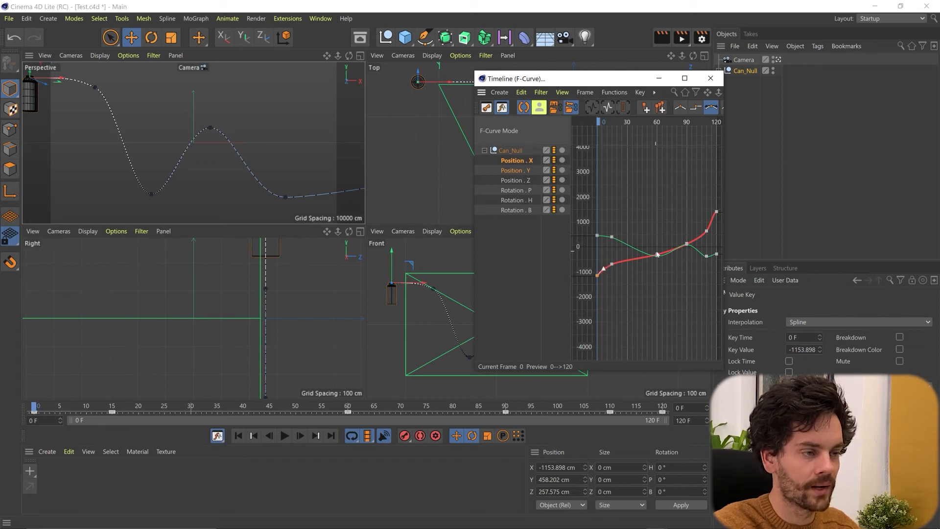
click(687, 243)
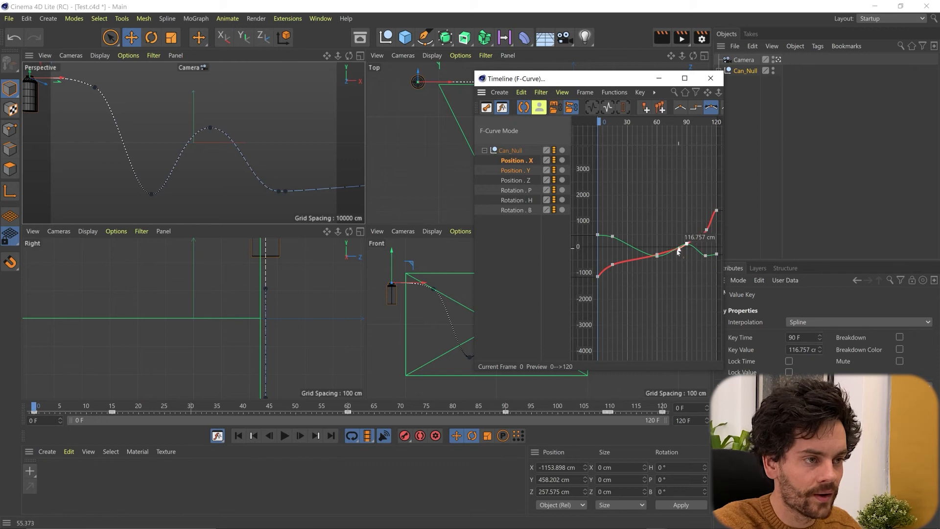
drag(591, 200, 721, 286)
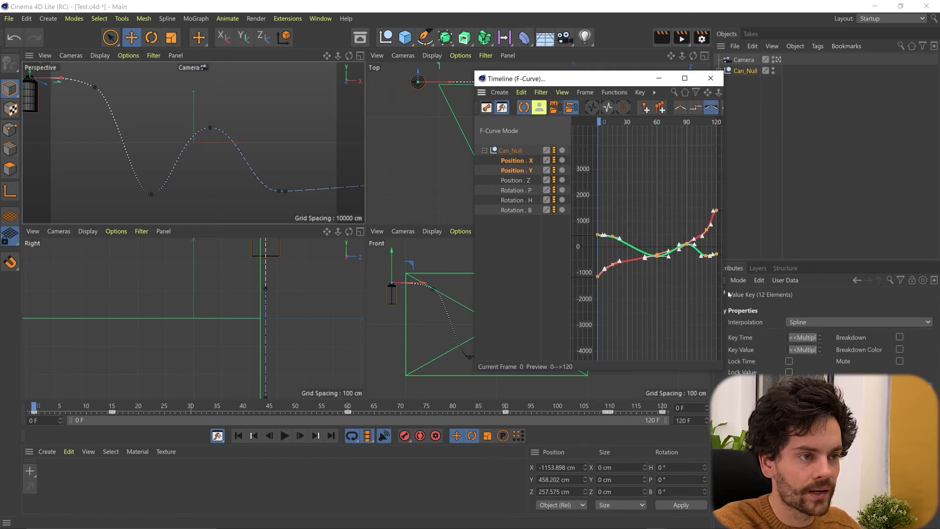
drag(724, 133, 792, 132)
click(595, 198)
drag(686, 79, 691, 94)
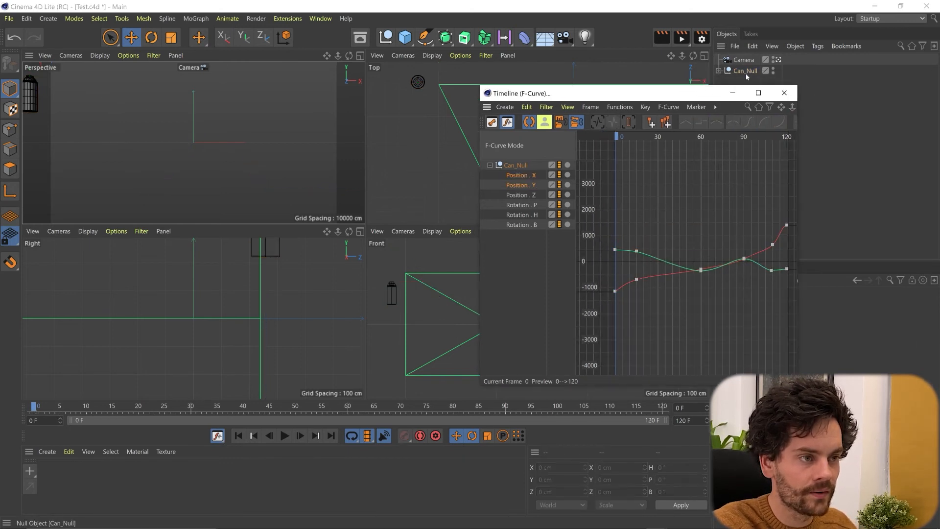
Step: At frame 15, rotate Can_Null to H -15°, P 8° and B -43°, and key the rotation
click(746, 73)
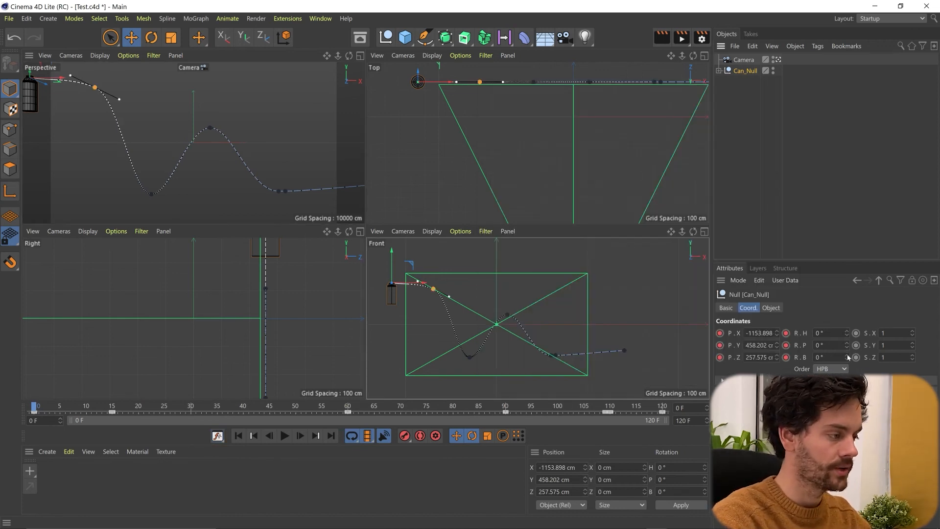
drag(847, 346, 848, 350)
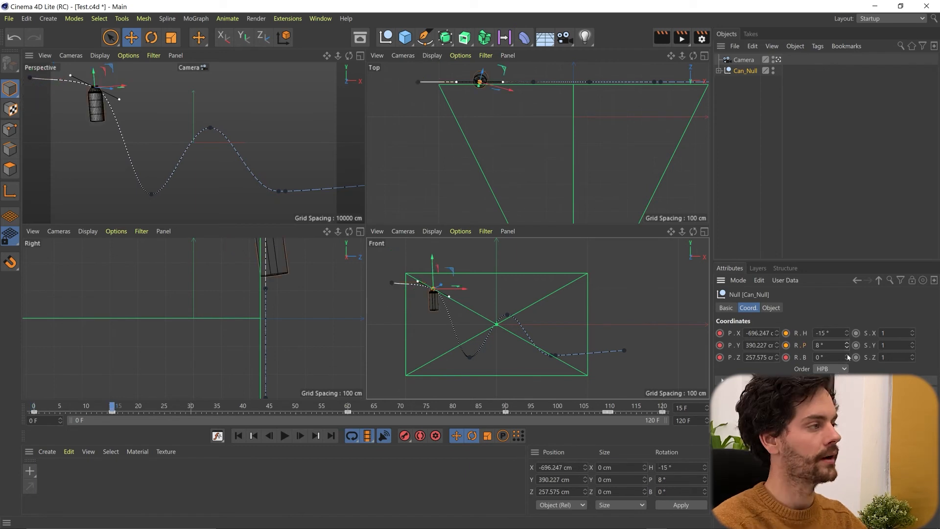
drag(848, 357, 848, 366)
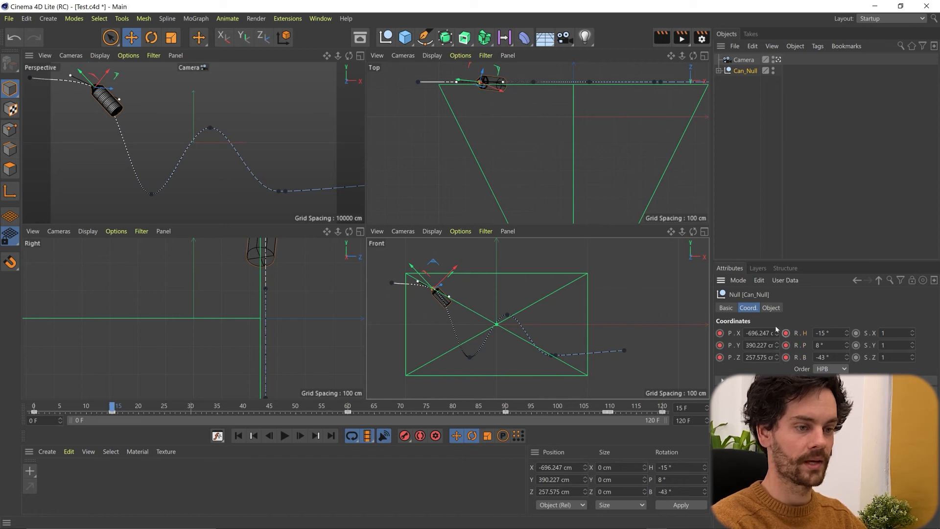
Step: Change Can_Null's bank rotation at frame 60 and advance the timeline to frame 90
drag(113, 410, 349, 420)
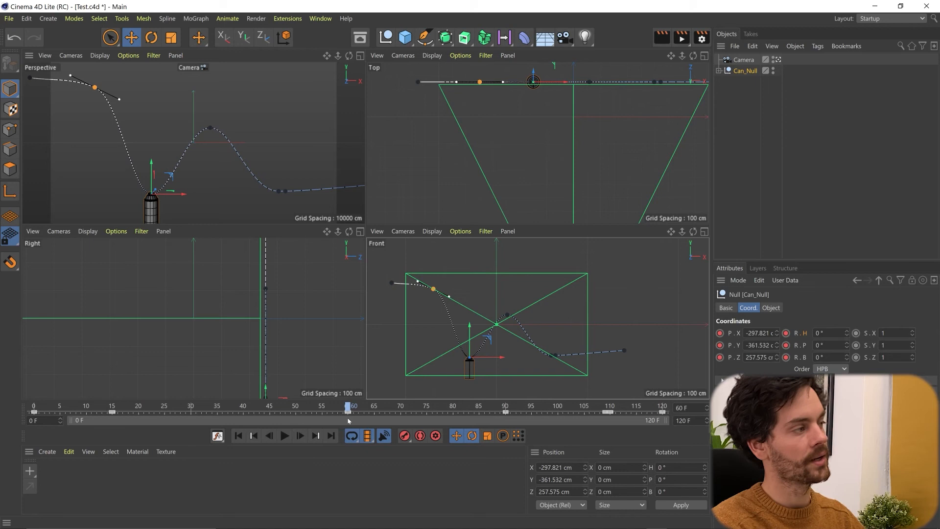
drag(849, 359, 869, 357)
drag(348, 409, 505, 417)
Step: Try deleting Can_Null's keyframe at frame 110, undo the deletion, and shift that keyframe slightly toward the end of the timeline
click(609, 409)
click(610, 413)
key(Delete)
key(ctrl+z)
click(605, 409)
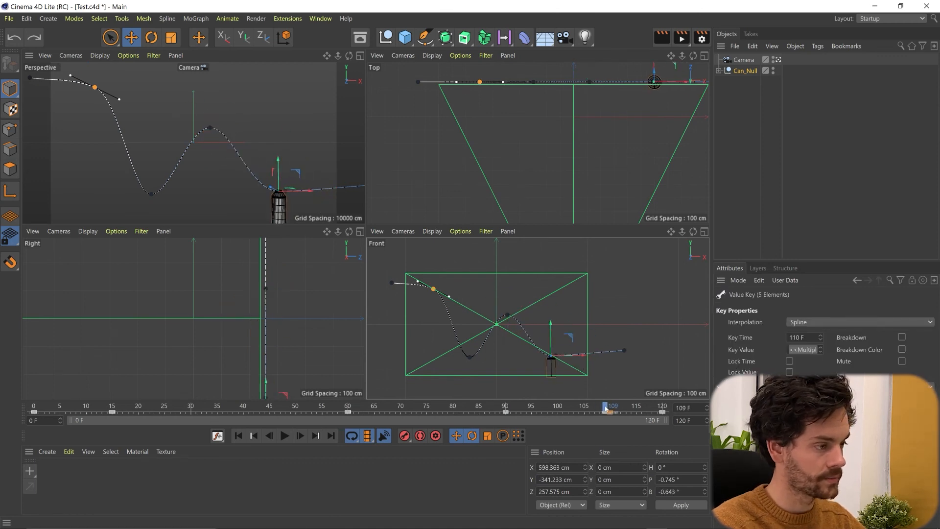
drag(612, 413, 624, 413)
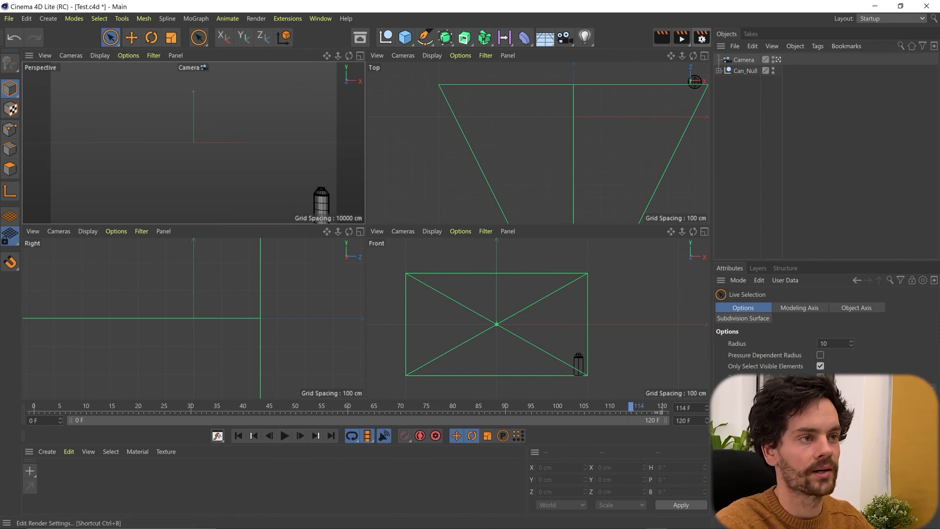
Step: Set the render output resolution to 1920 × 1080 pixels
click(702, 39)
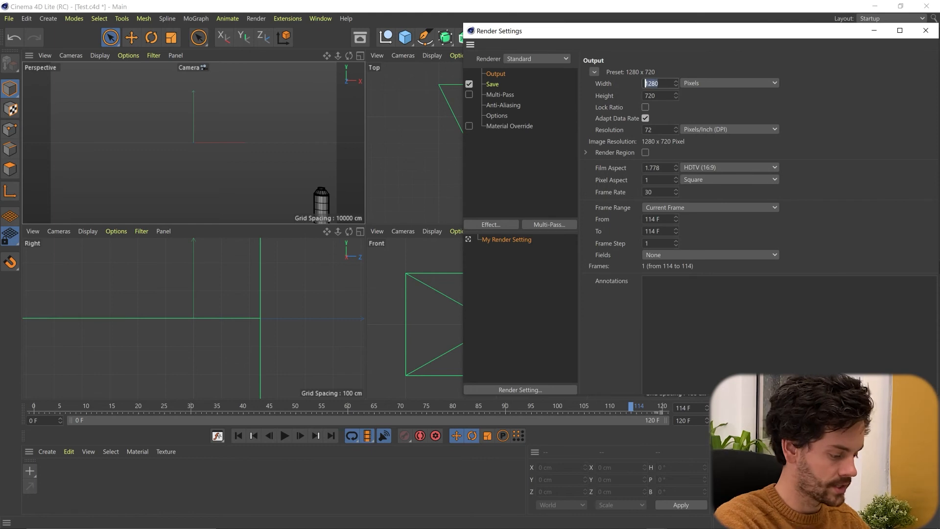
text(1920)
key(Tab)
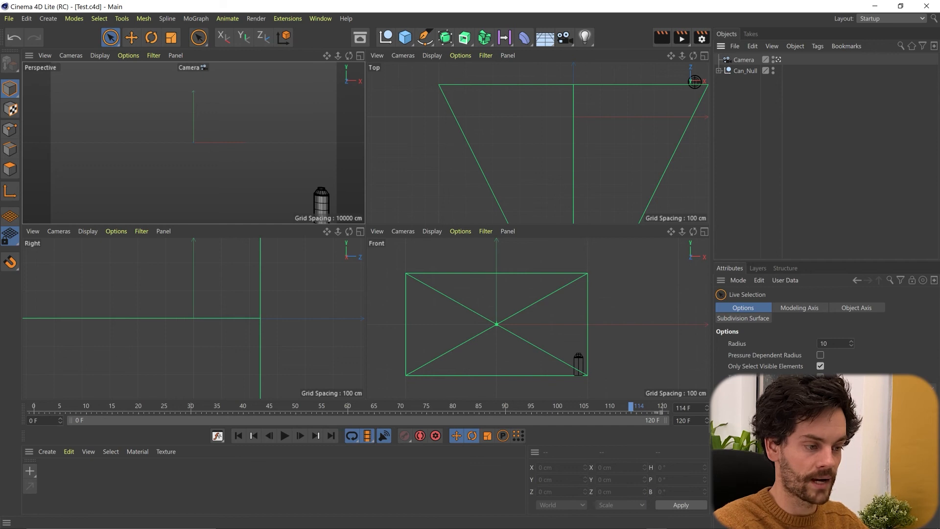
Step: Switch to After Effects, create a composition from Test.c4d, and preview its animation
click(573, 525)
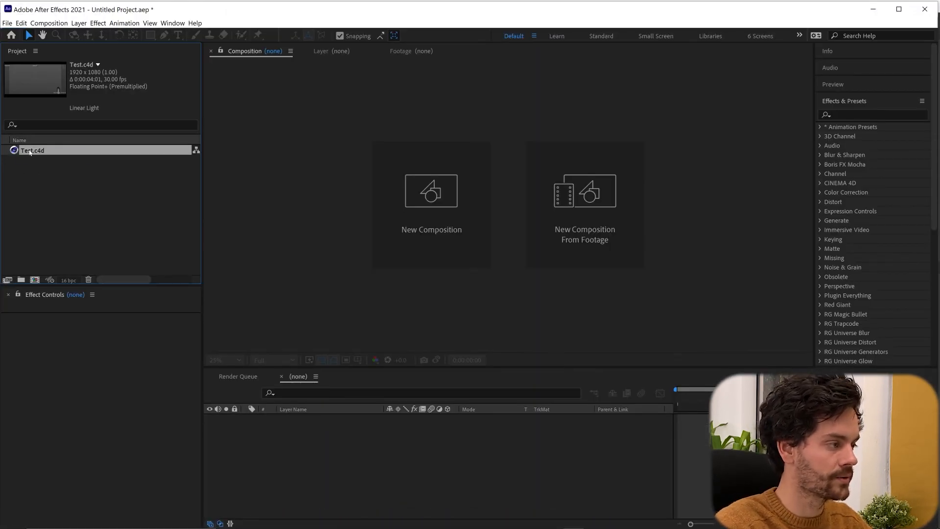
drag(35, 279, 36, 280)
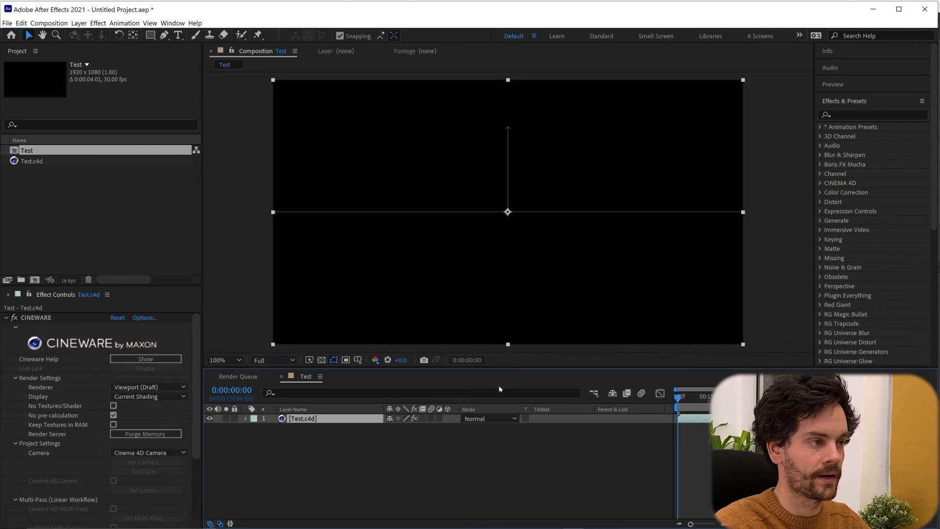
key(space)
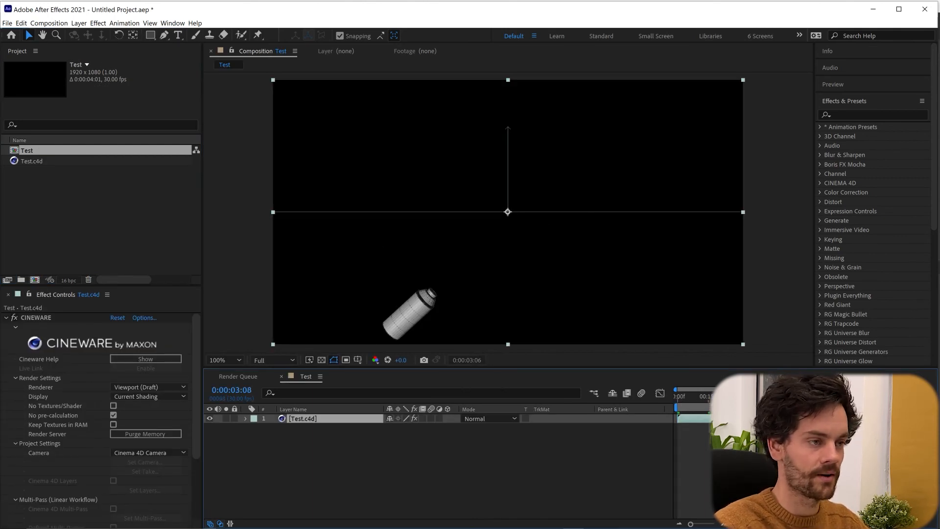
key(space)
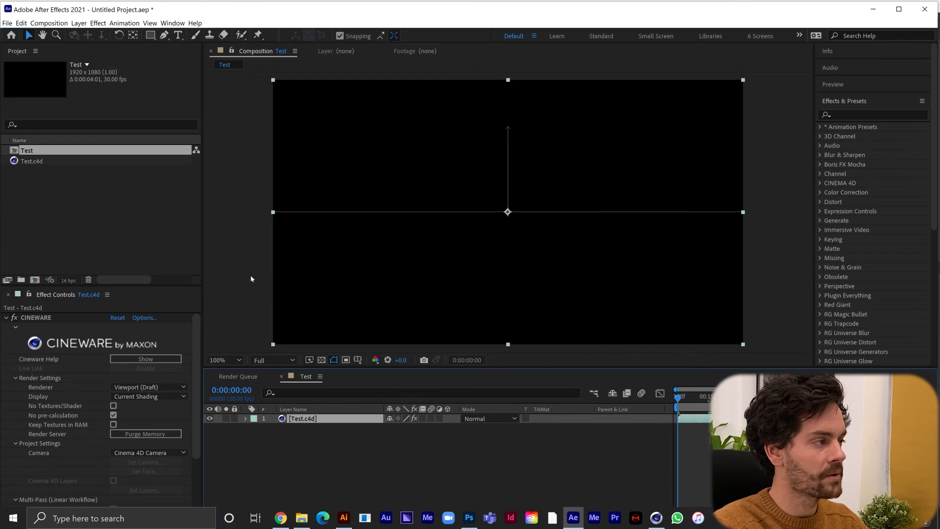
Step: Import VID_063_SPRAYPAINT_a03_project from its File Explorer folder into the After Effects project and expand the imported folder
mouse_move(365, 528)
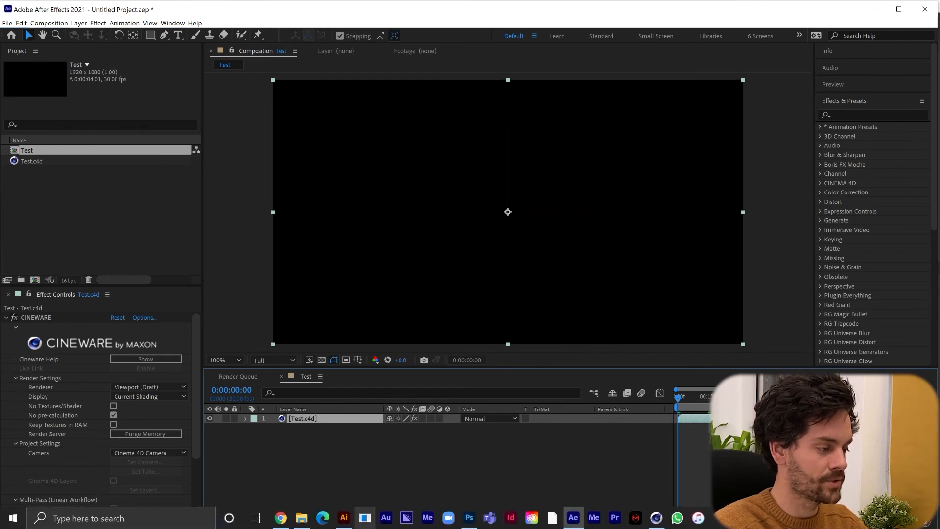
click(303, 522)
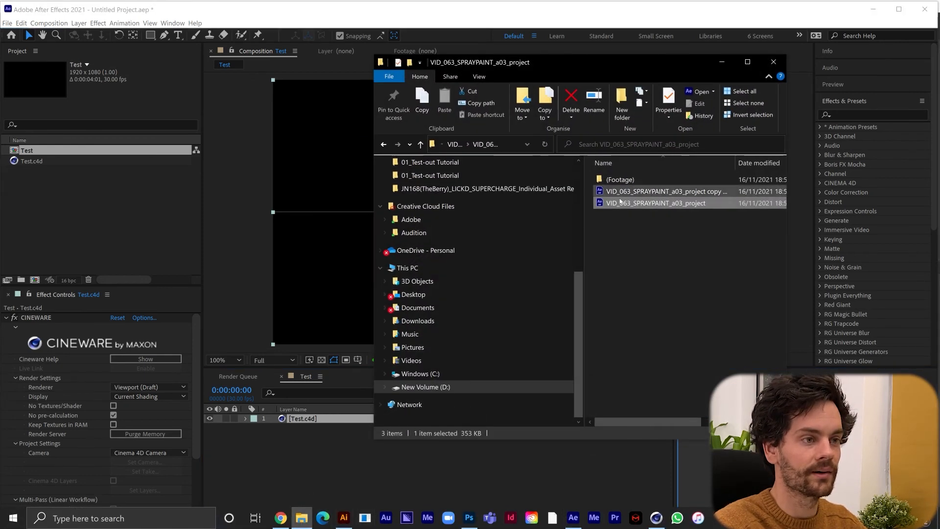
drag(643, 205, 68, 219)
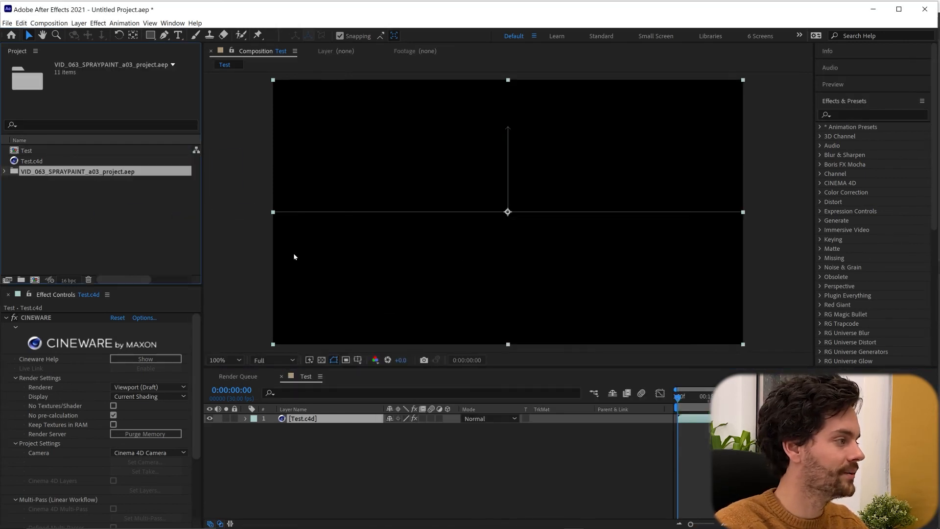
click(6, 171)
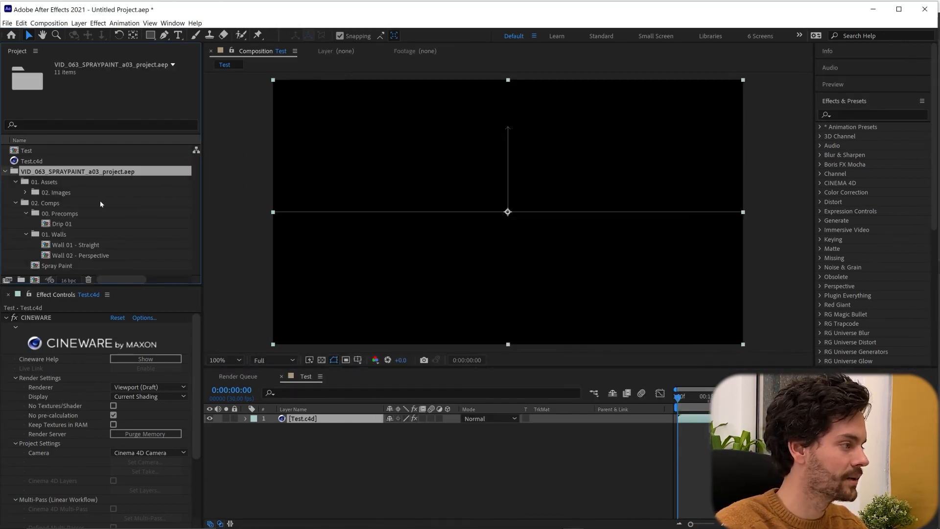
Step: Open the Spray Paint composition and add Test.c4d as its top layer
click(37, 265)
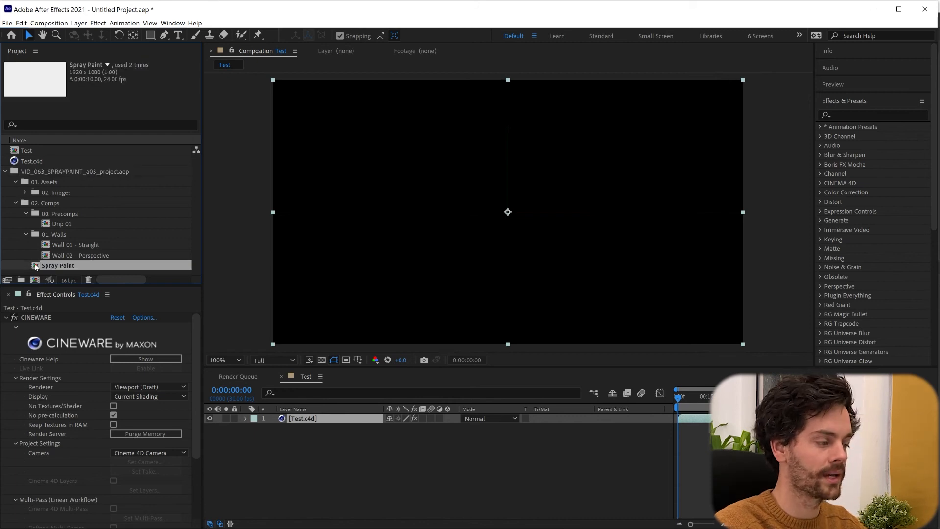
double_click(36, 266)
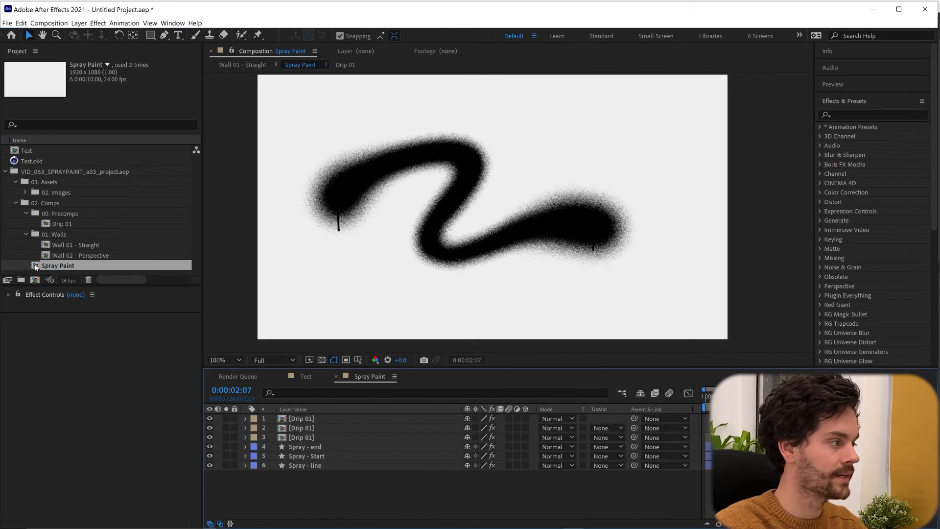
click(32, 162)
mouse_move(30, 163)
mouse_down()
mouse_move(147, 304)
mouse_move(313, 431)
mouse_move(316, 418)
mouse_up()
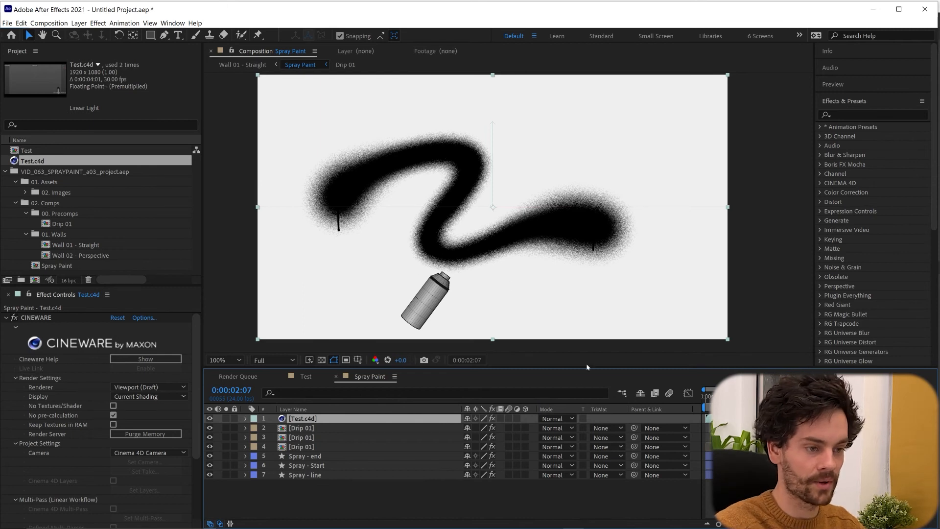
Step: Preview the composition from the start, and hide the three Drip 01 layers, Spray - end and Spray - Start
drag(808, 401, 700, 405)
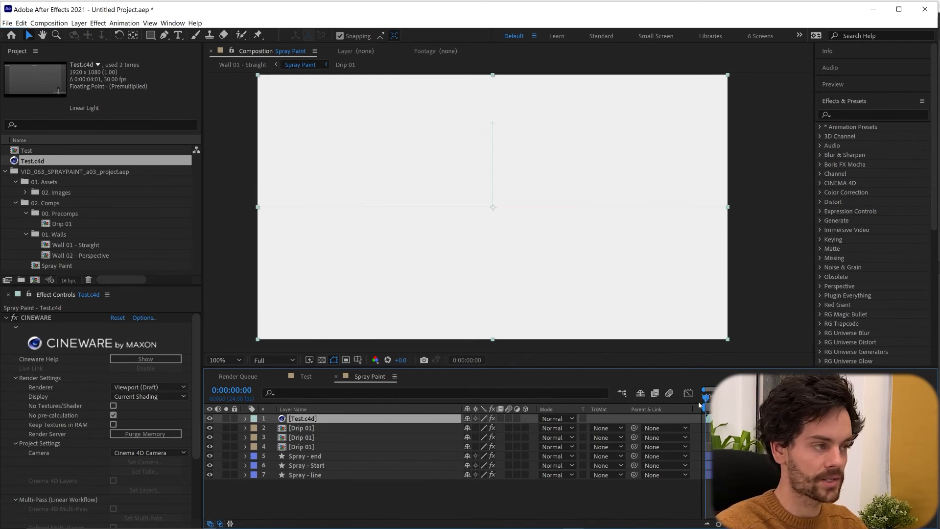
key(space)
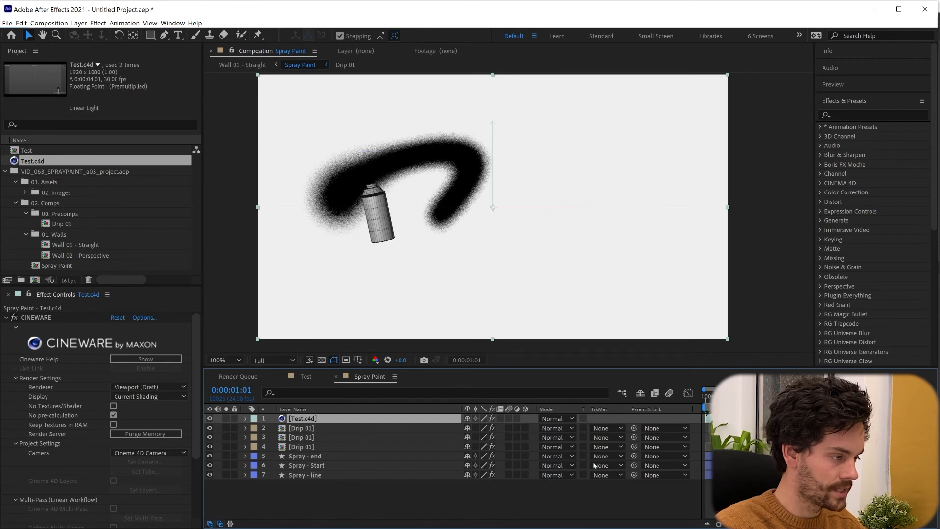
click(210, 465)
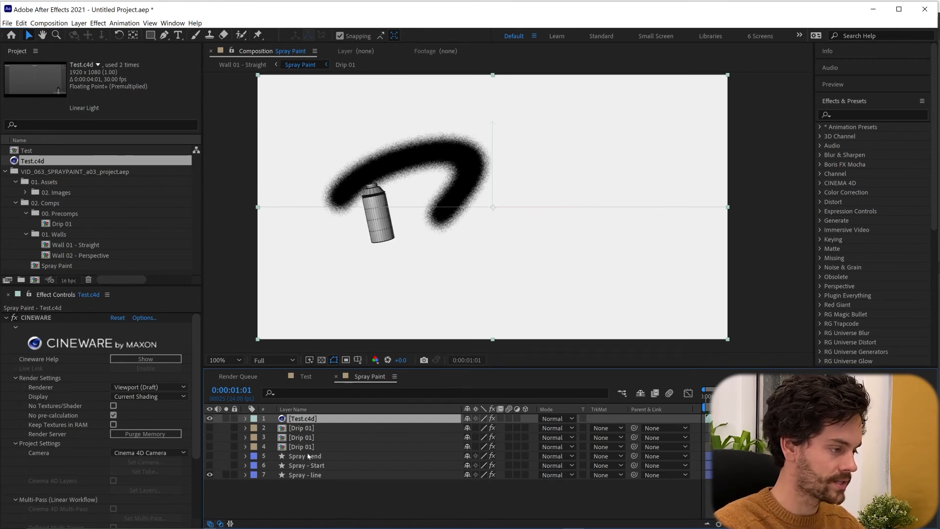
Step: Reshape the Spray - line path with the Pen tool to follow the can's motion, starting at its nozzle at 0:00:00:12
click(309, 474)
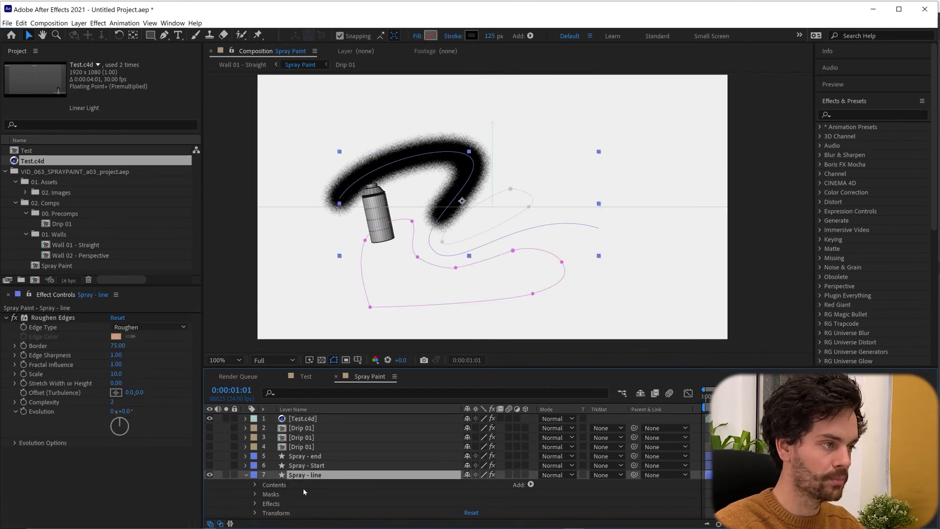
click(263, 495)
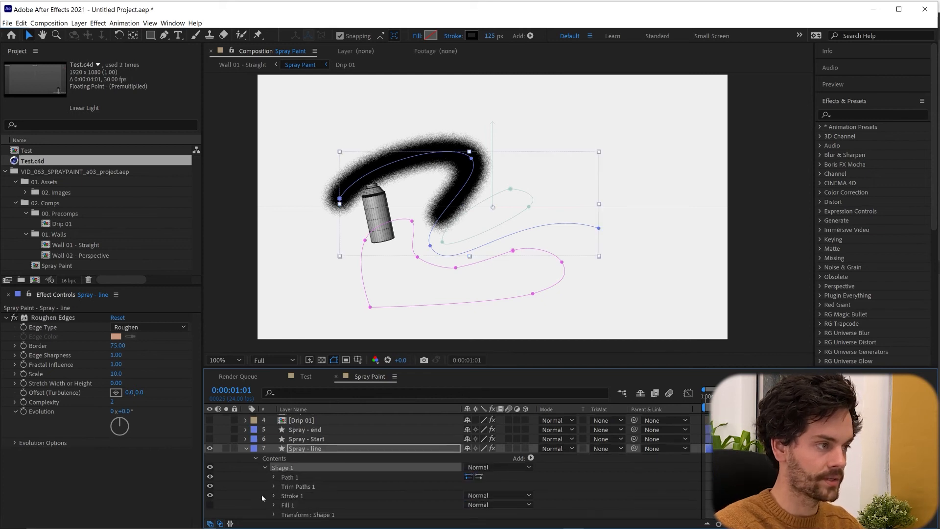
click(339, 449)
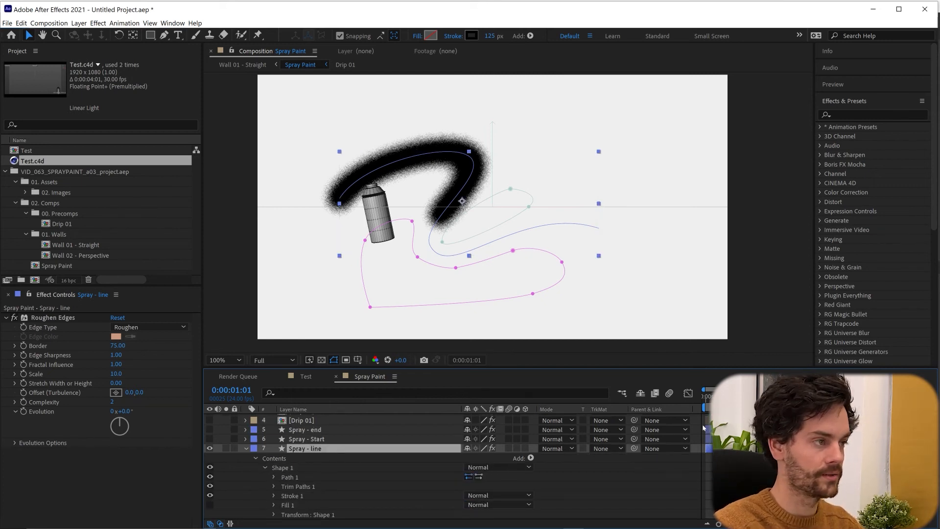
mouse_move(744, 397)
mouse_down()
mouse_move(708, 398)
mouse_move(722, 398)
mouse_up()
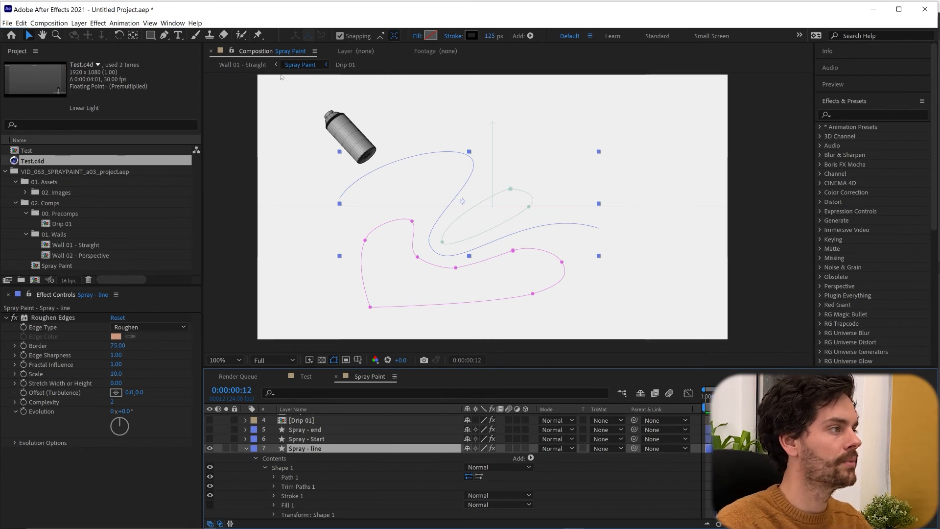
click(164, 35)
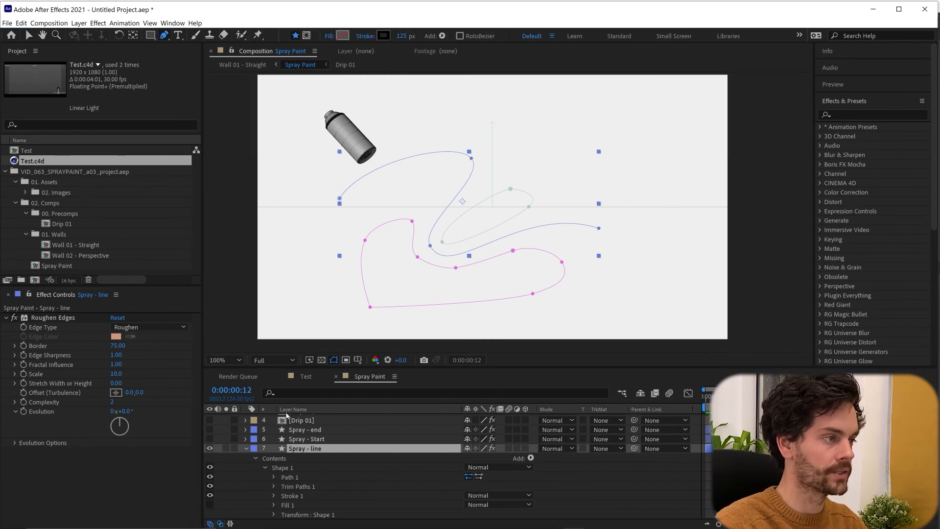
click(309, 449)
drag(340, 199, 327, 119)
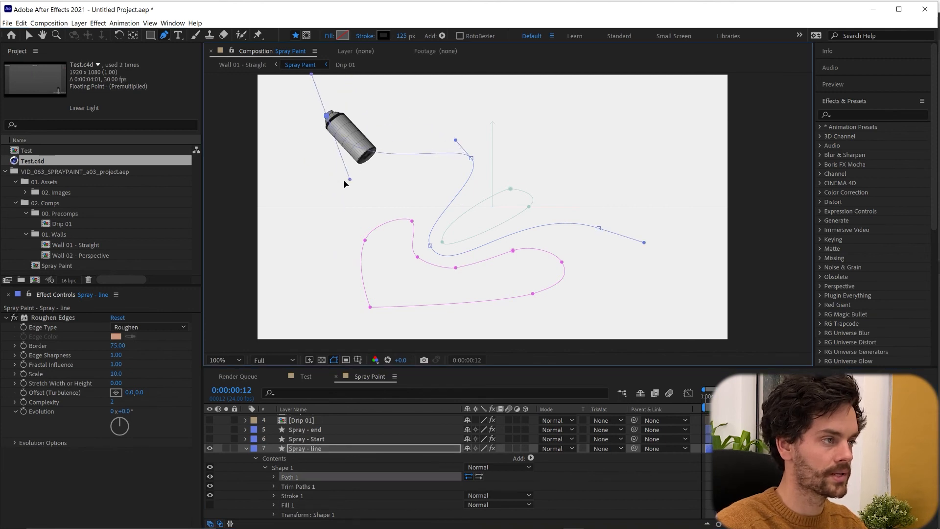
drag(472, 157, 410, 302)
drag(410, 303, 409, 289)
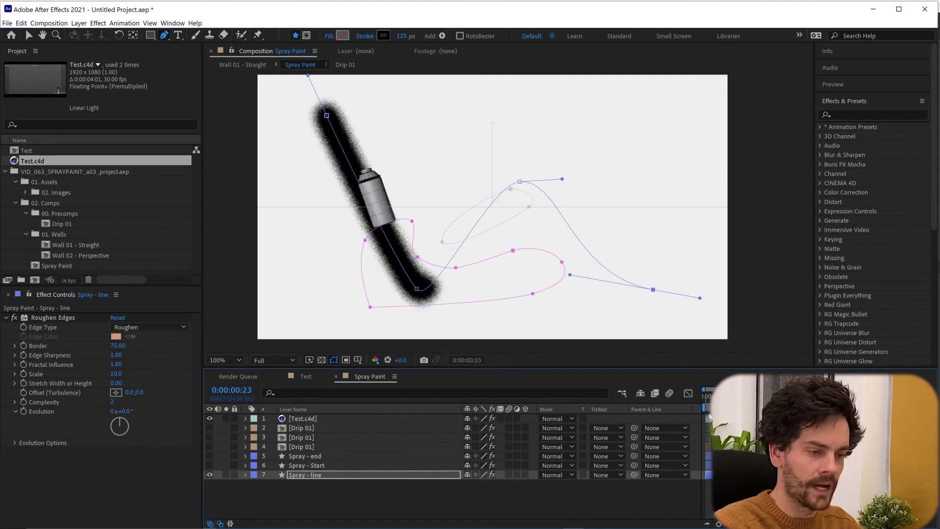
Step: Retime the Trim Paths End keyframes of Spray - line to match the can, and preview the animation from the start
click(306, 475)
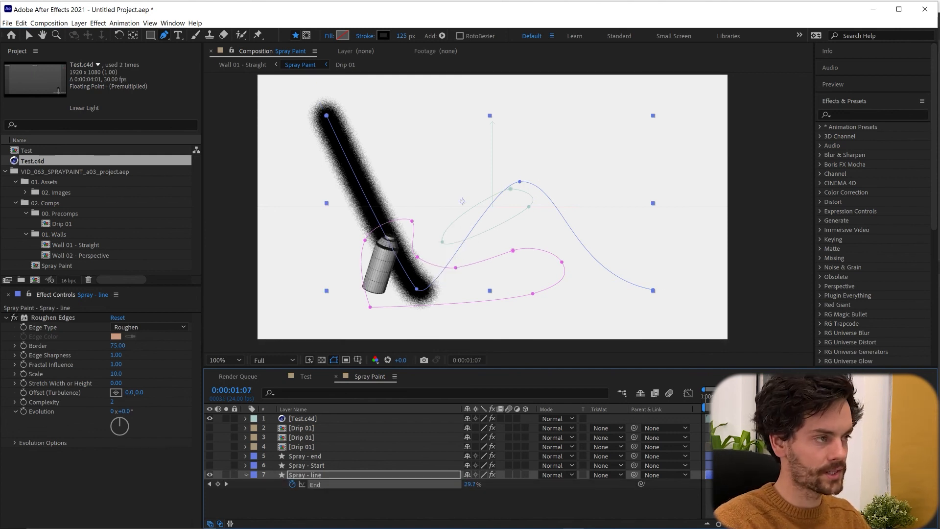
mouse_move(778, 398)
mouse_down()
mouse_move(738, 398)
mouse_move(851, 398)
mouse_move(812, 398)
mouse_up()
click(219, 485)
mouse_move(786, 484)
mouse_down()
mouse_move(838, 484)
mouse_move(810, 484)
mouse_move(819, 485)
mouse_up()
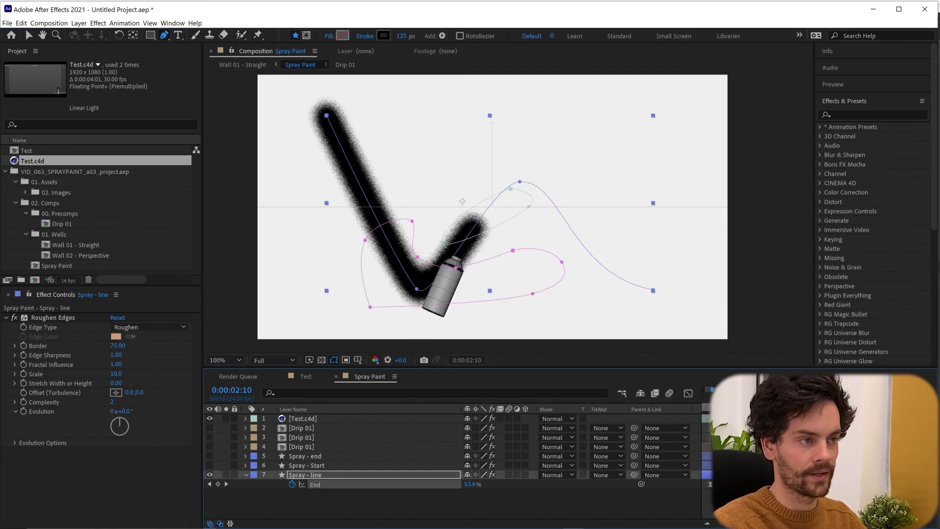
mouse_move(841, 397)
mouse_down()
mouse_move(903, 398)
mouse_move(701, 464)
mouse_up()
key(space)
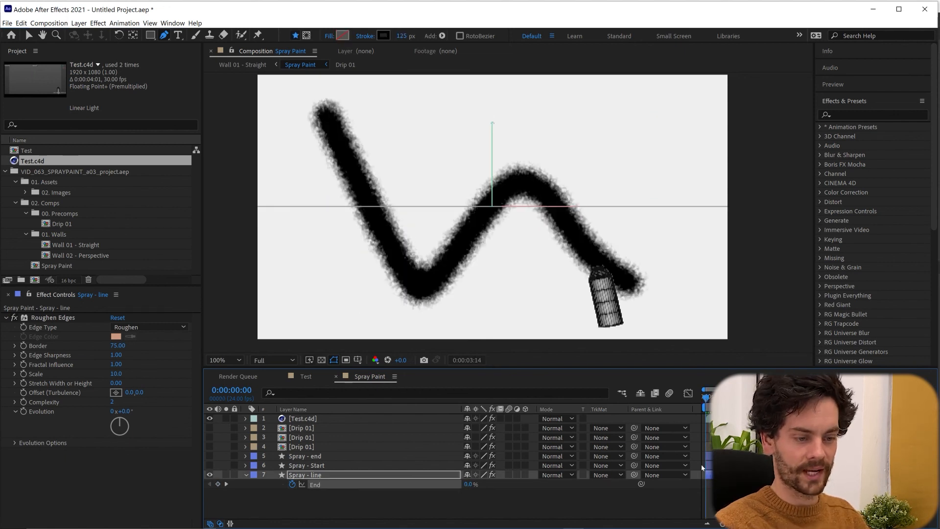
key(space)
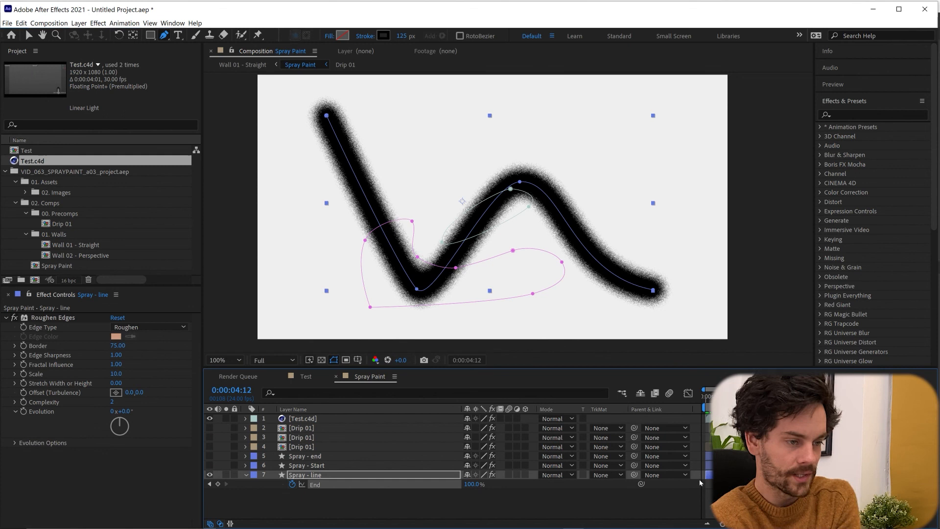
Step: Adjust the timing of Spray - line's End curve in the Graph Editor and preview the animation
click(689, 393)
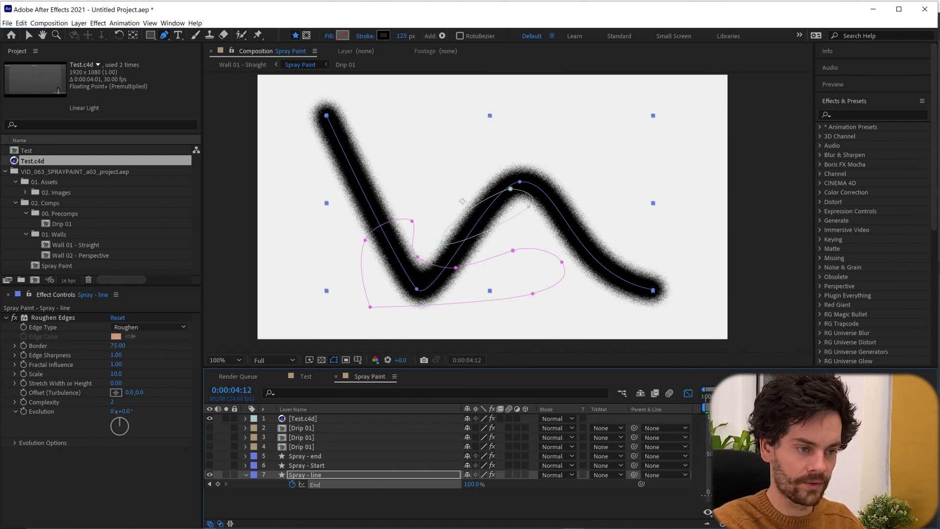
key(v)
drag(823, 354, 608, 395)
key(space)
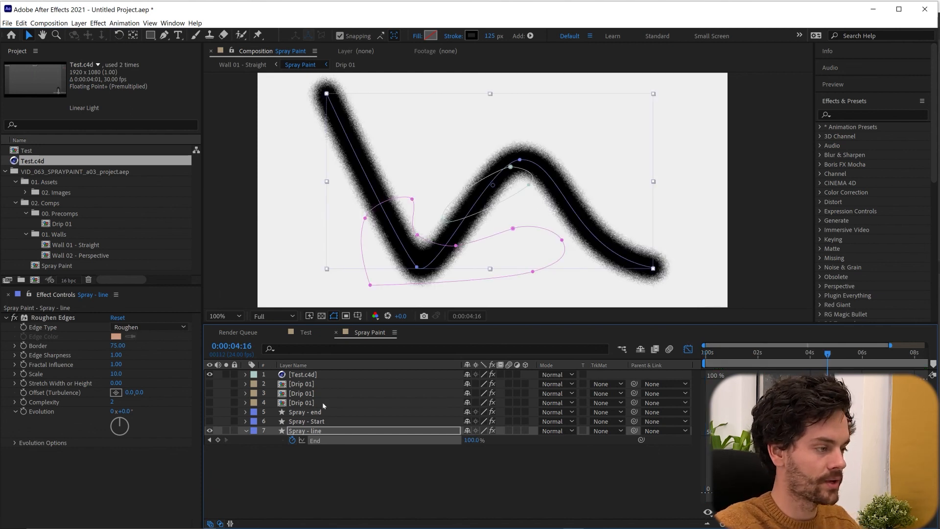
Step: Try Current (Draft) as the Cineware renderer of the Test.c4d layer, and set it to Current at 0:00:02:05
click(314, 375)
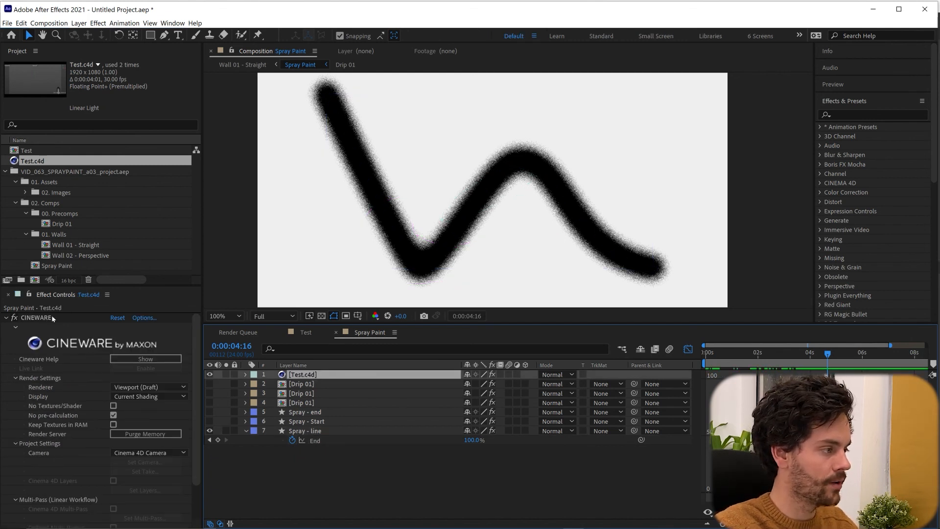
click(149, 387)
click(158, 407)
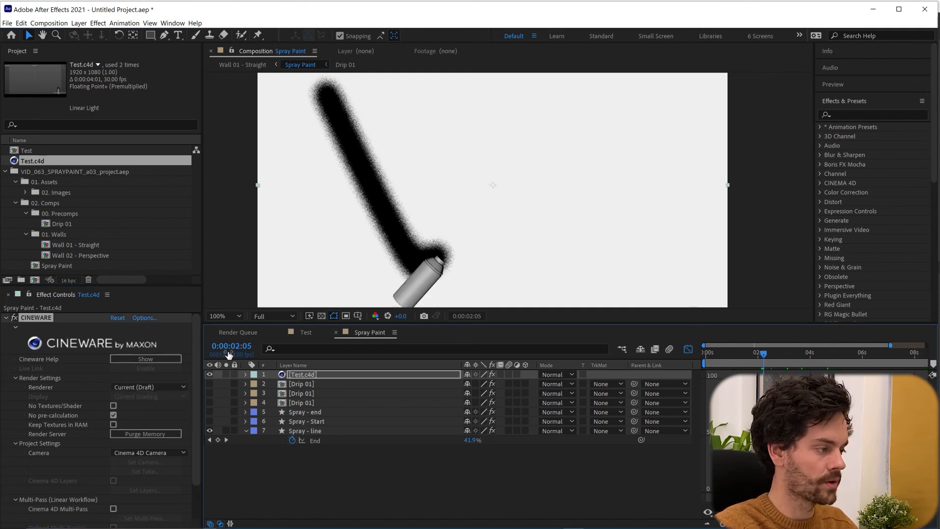
click(159, 389)
click(153, 397)
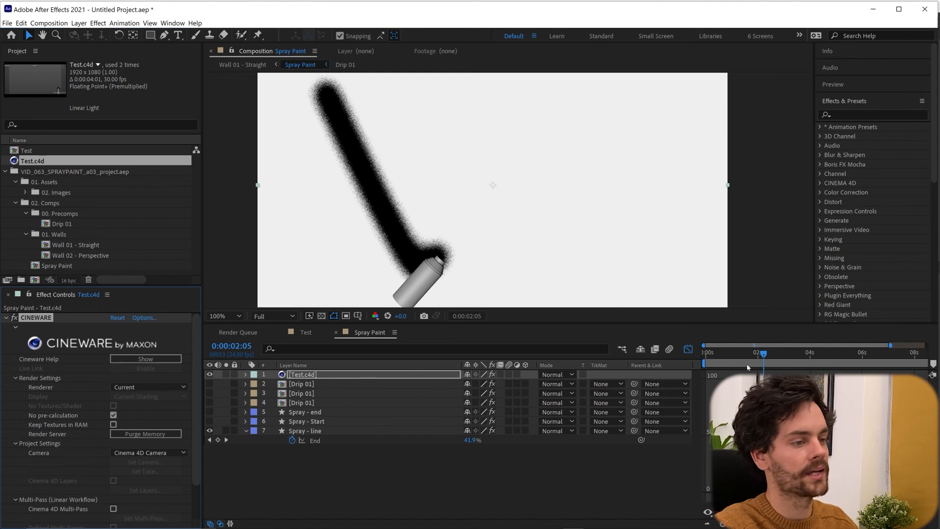